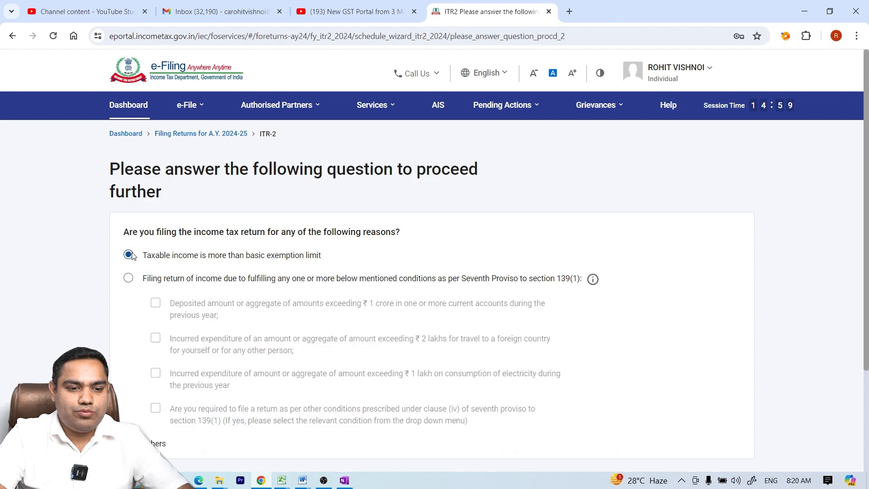
# Proceed with taxable income above the basic exemption limit as the filing reason, and look through the schedule categories.
pyautogui.scroll(-3, 727, 340)
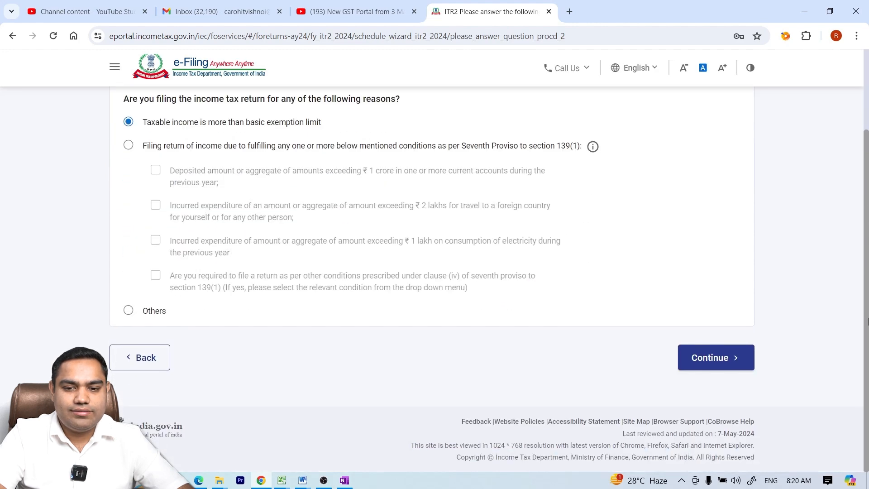
pyautogui.click(711, 357)
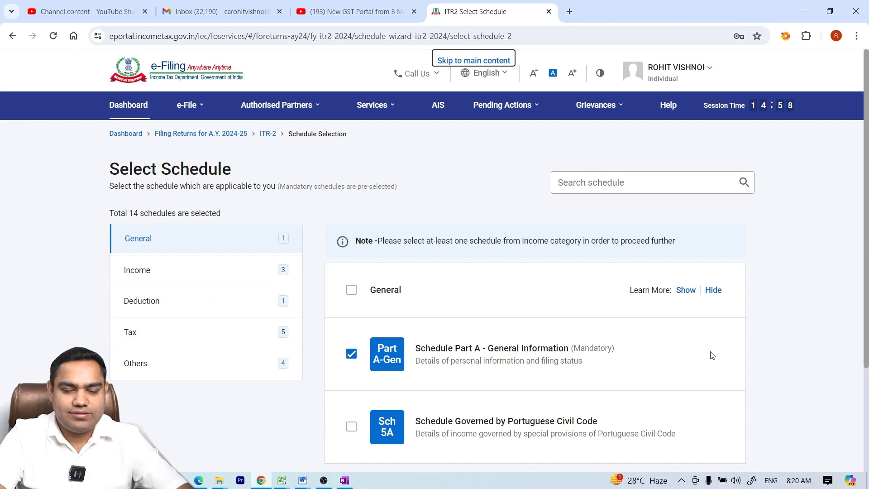
pyautogui.click(184, 285)
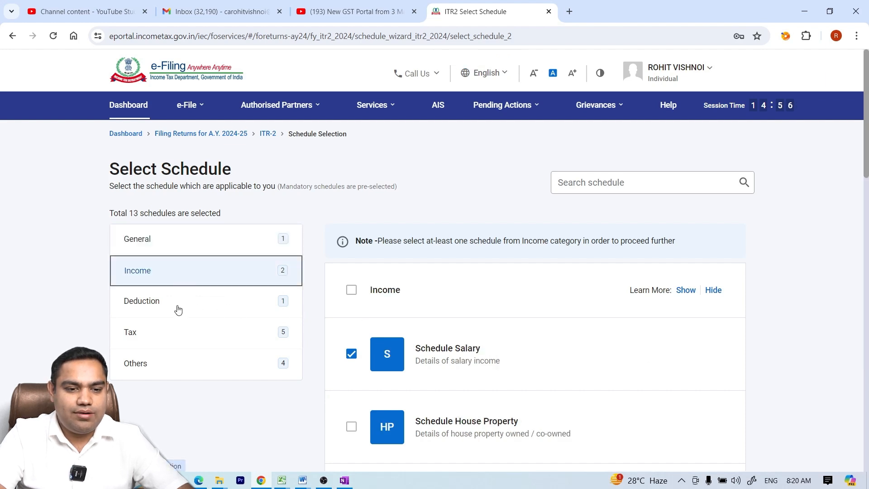
pyautogui.click(178, 309)
pyautogui.click(165, 335)
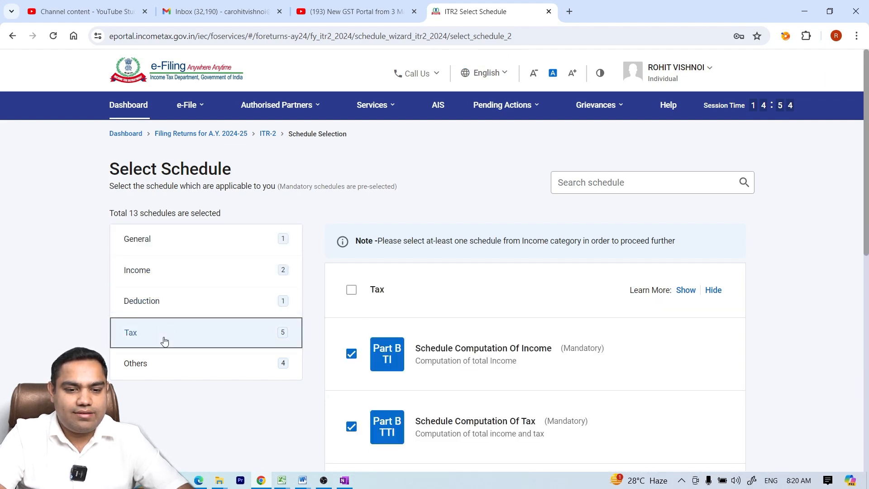
pyautogui.click(156, 363)
# Add Schedule House Property, Schedule Capital Gains, Schedule 112A and Schedule VDA to the selected income schedules.
pyautogui.click(181, 273)
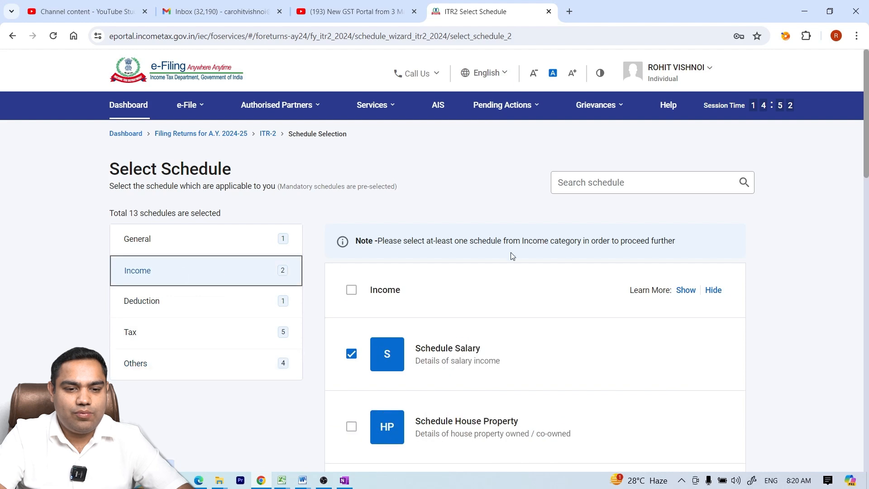
pyautogui.scroll(-4, 866, 163)
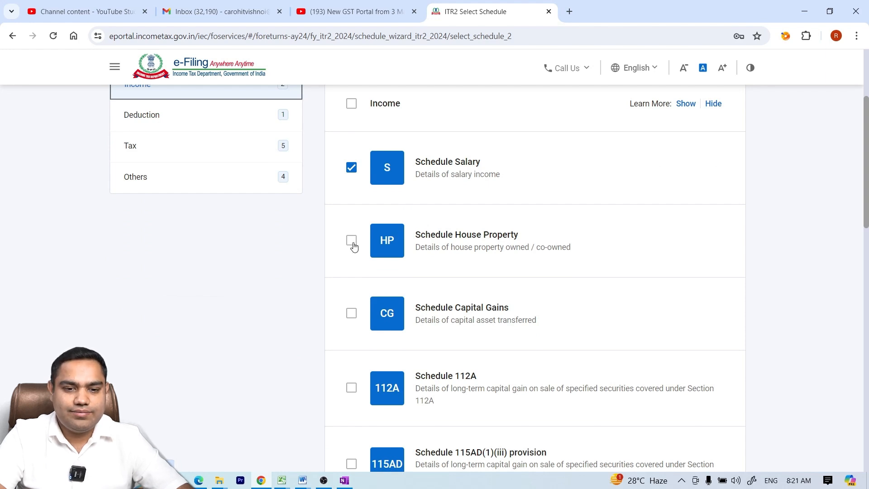
pyautogui.click(350, 319)
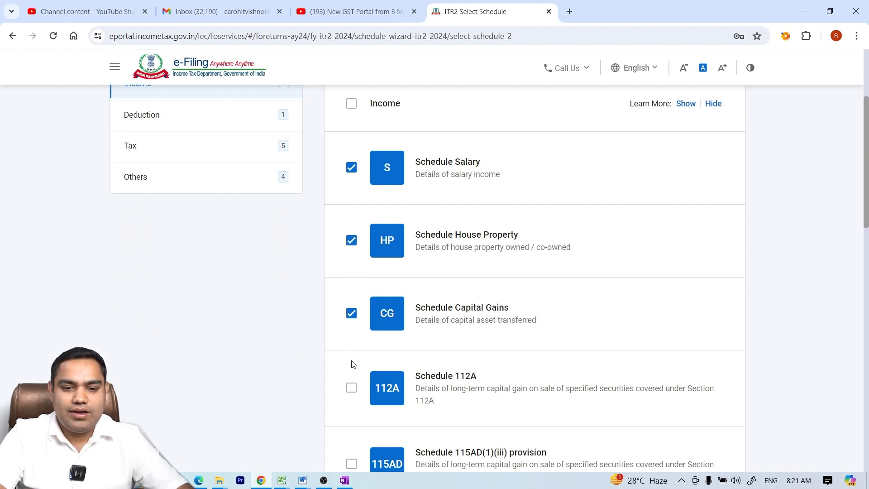
pyautogui.click(351, 388)
pyautogui.scroll(-5, 451, 326)
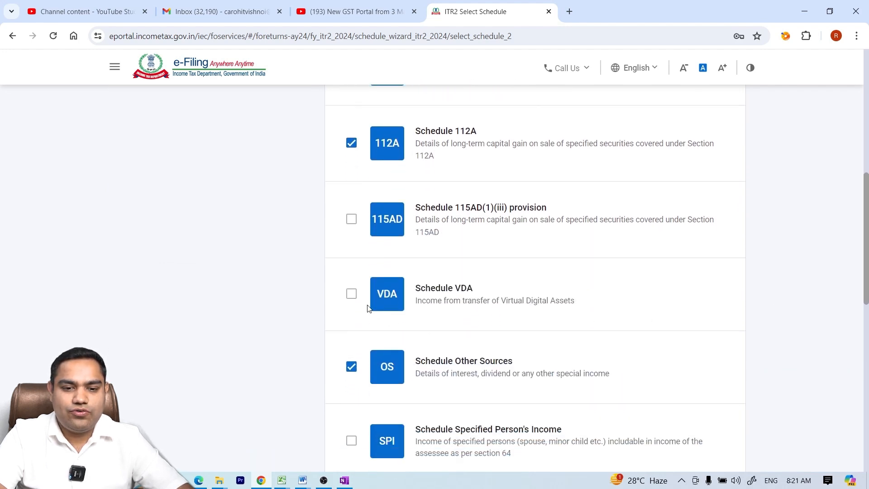
pyautogui.click(352, 299)
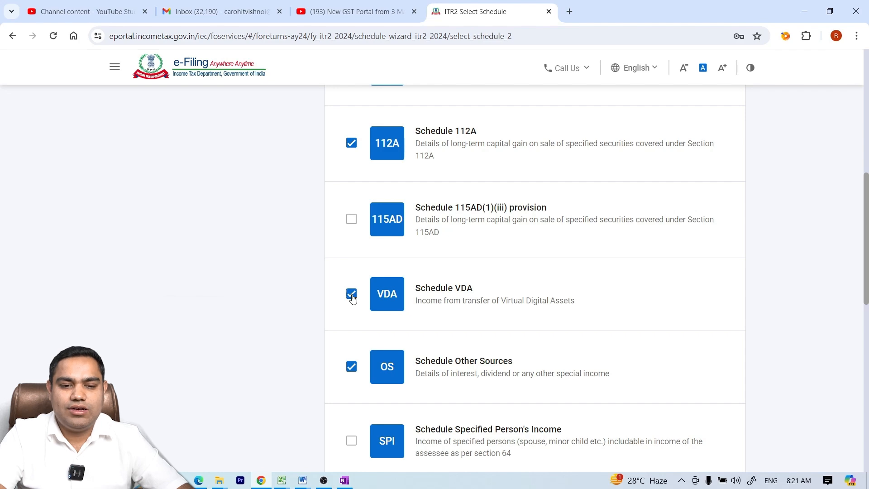
pyautogui.scroll(-11, 867, 237)
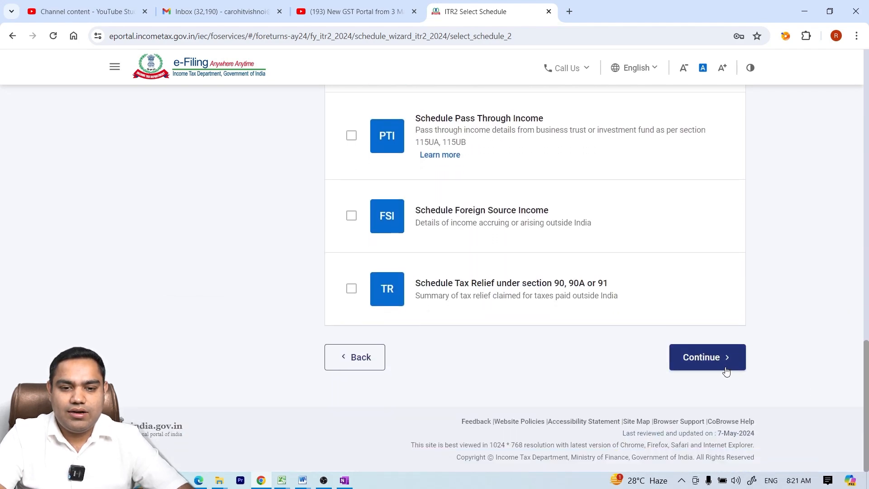
# Confirm the schedule selection and proceed through the general question, keeping No for opting out of the new tax regime.
pyautogui.click(698, 355)
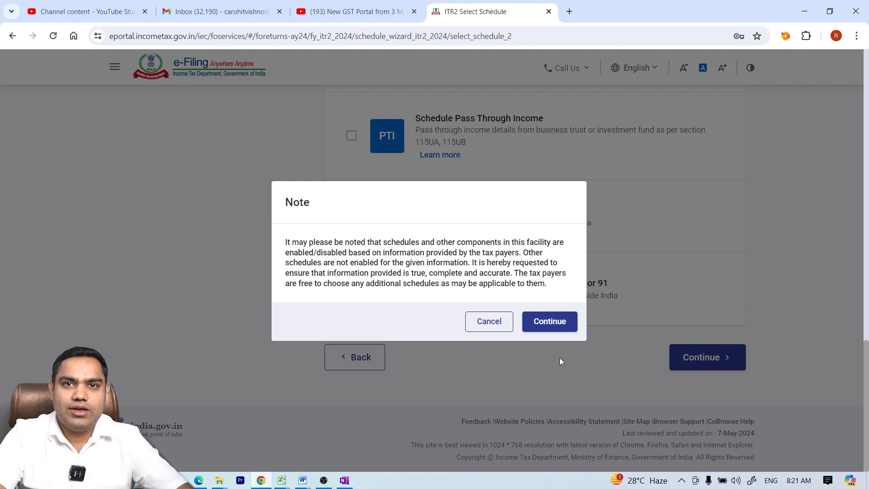
pyautogui.click(549, 321)
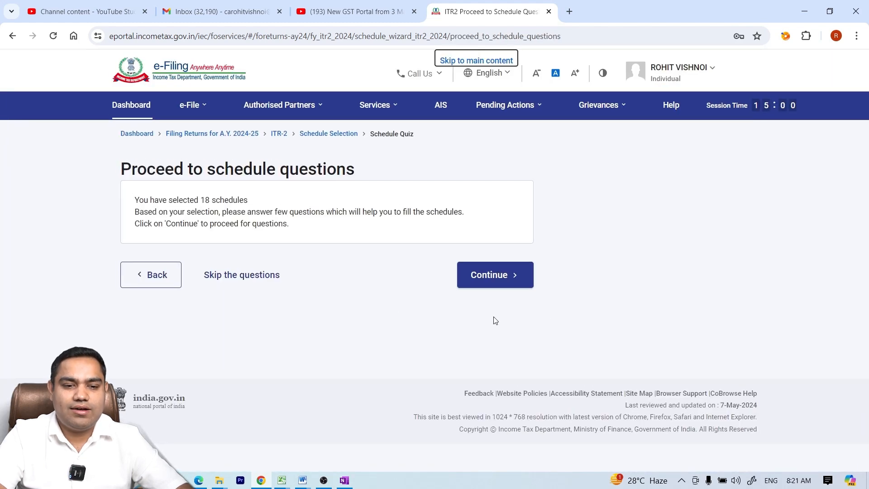
pyautogui.click(479, 274)
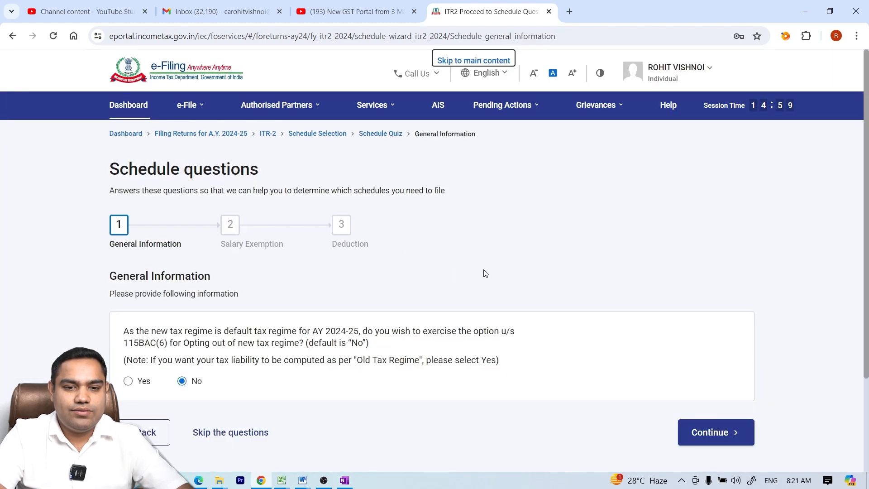
pyautogui.scroll(-3, 867, 216)
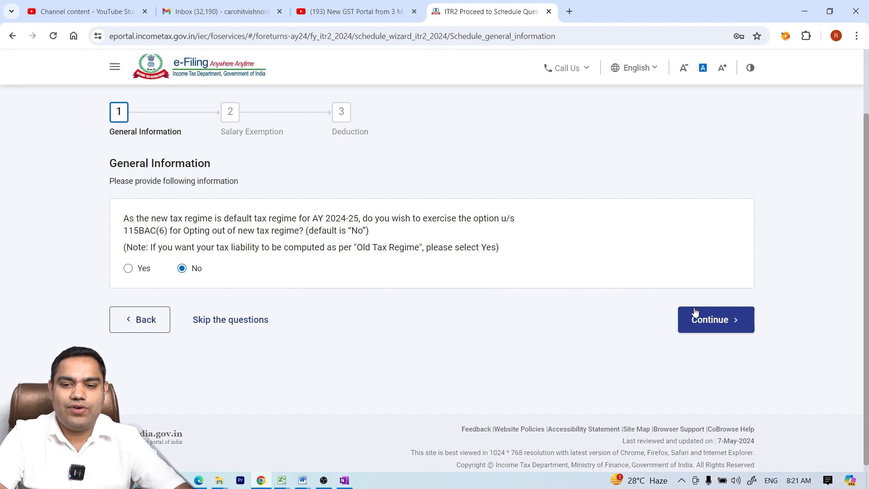
pyautogui.click(703, 331)
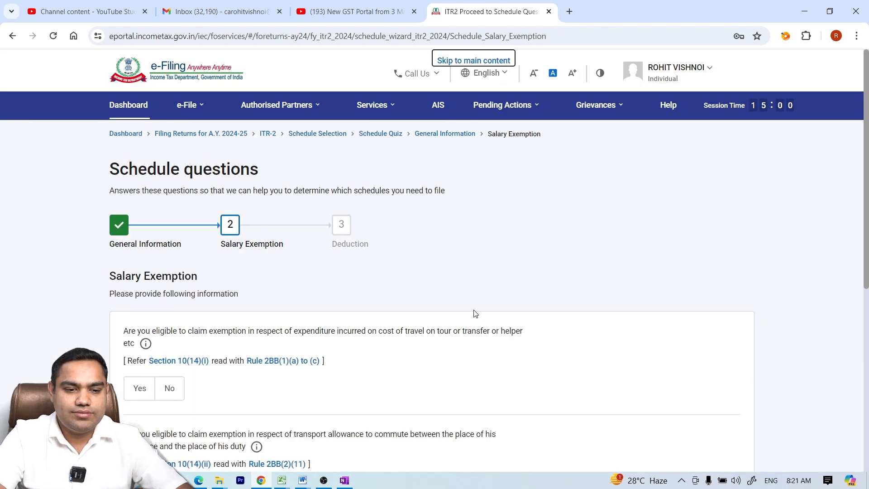
# Skip the remaining schedule questions and acknowledge the pre-filled data notice to reach the Schedules Summary.
pyautogui.moveTo(867, 198); pyautogui.dragTo(867, 329)
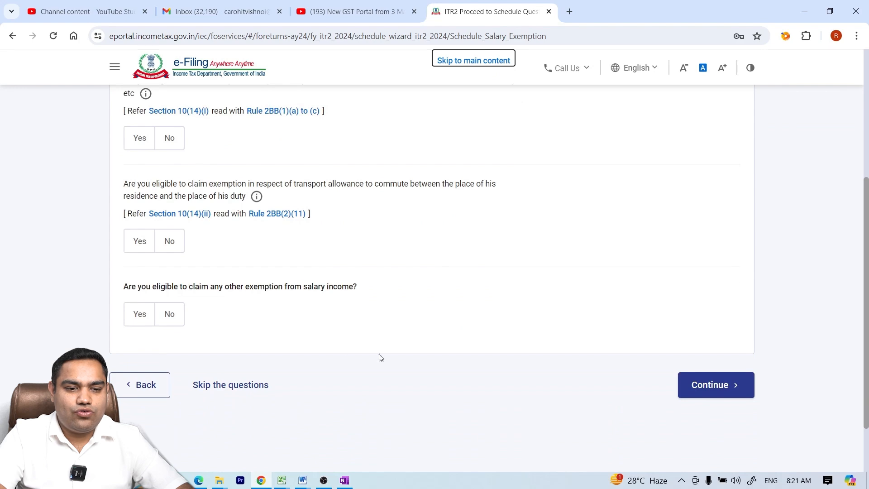
pyautogui.click(229, 388)
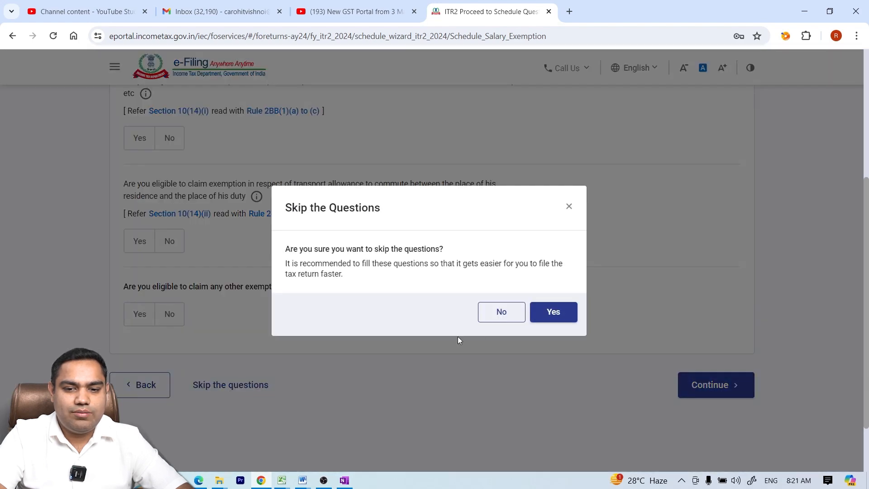
pyautogui.click(567, 319)
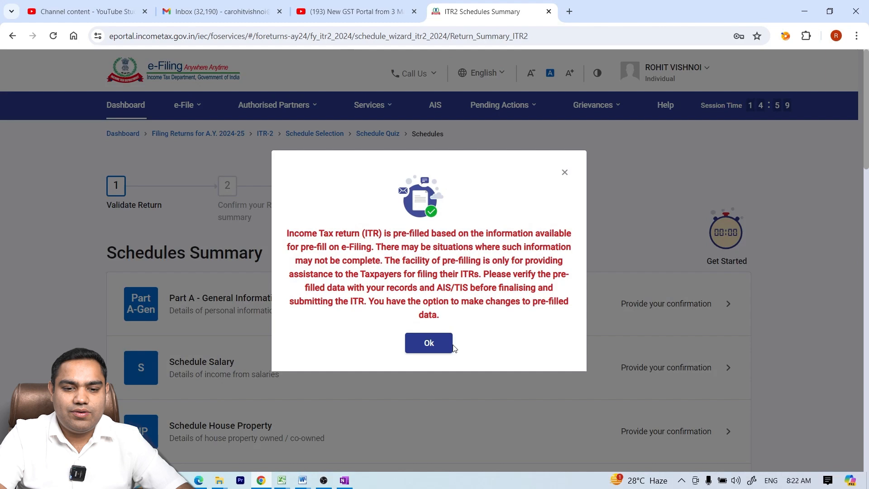
pyautogui.click(440, 348)
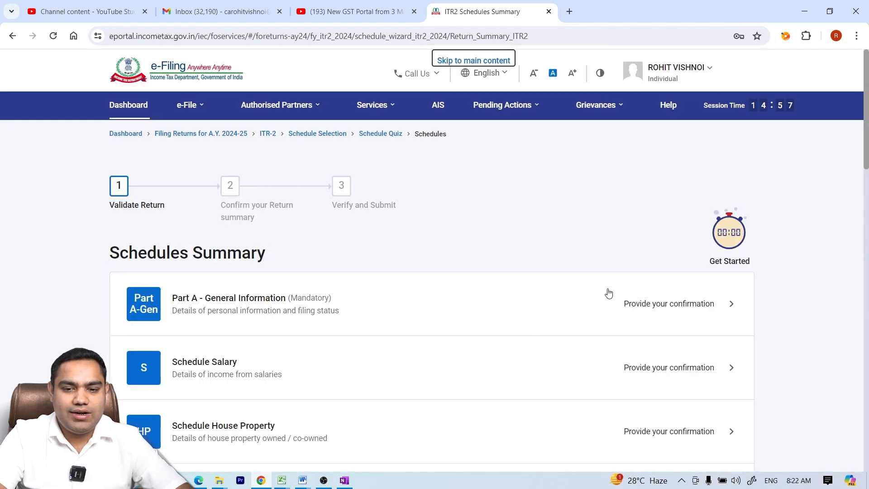
# Open Part A - General Information and review the personal information and contact details.
pyautogui.click(676, 306)
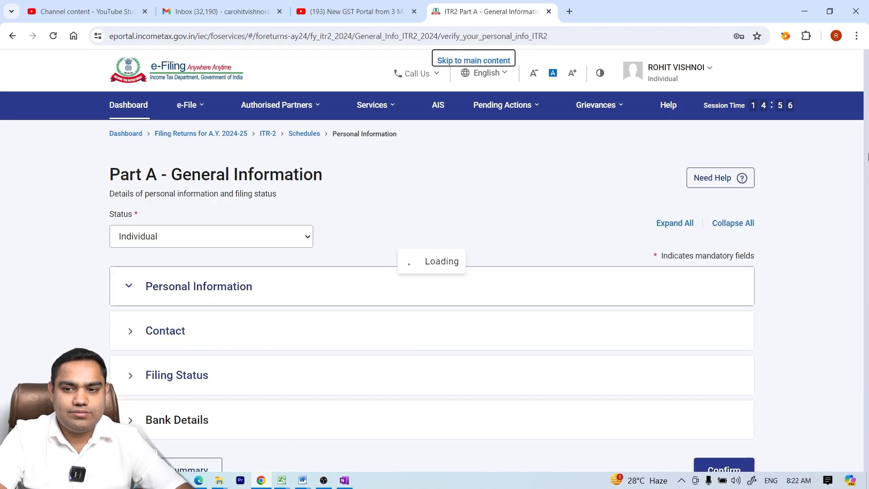
pyautogui.scroll(-3, 868, 220)
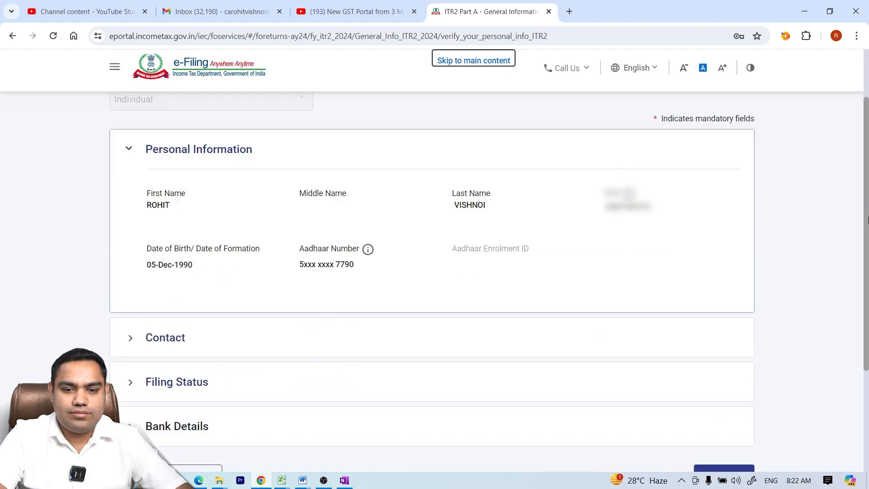
pyautogui.scroll(-2, 867, 220)
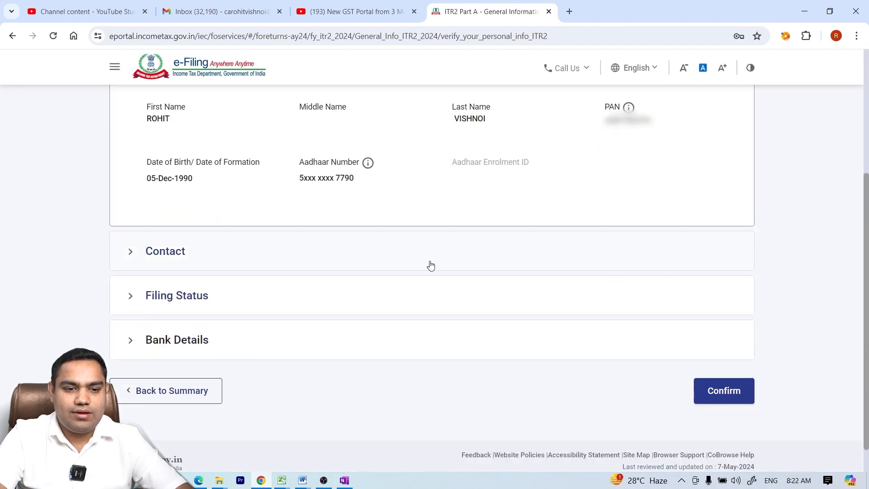
pyautogui.click(431, 266)
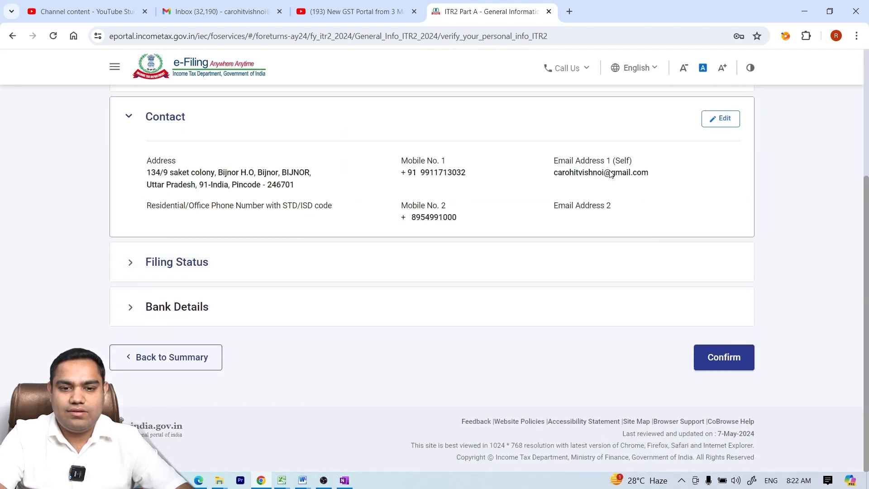
# In Filing Status, set the residential status to Resident with the condition of 182 days or more in India, section 6(1)(a).
pyautogui.click(266, 266)
pyautogui.moveTo(867, 196); pyautogui.dragTo(866, 261)
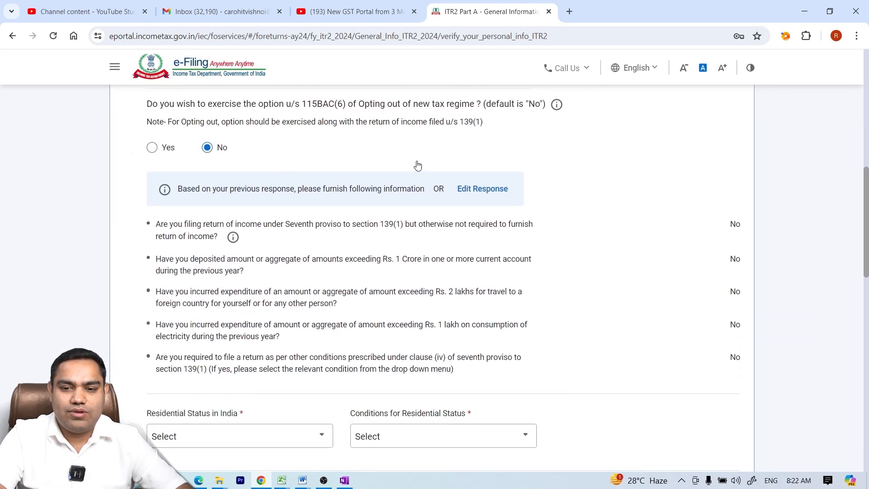
pyautogui.scroll(-4, 362, 226)
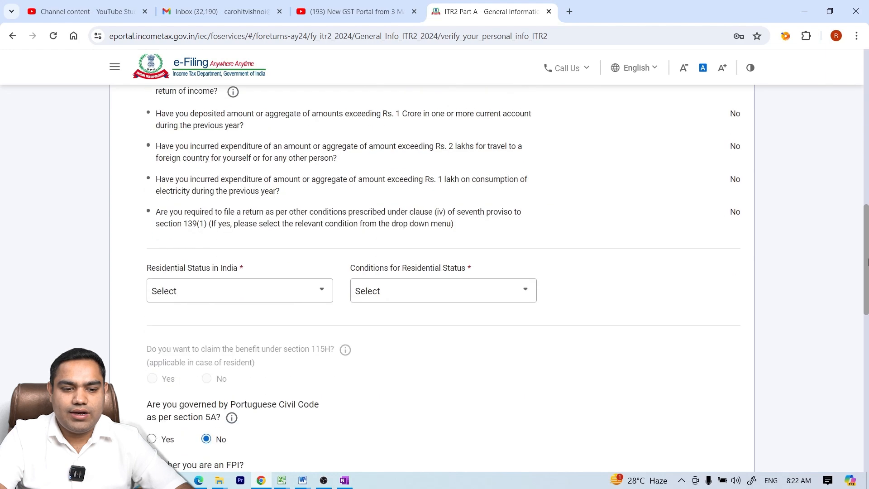
pyautogui.click(276, 240)
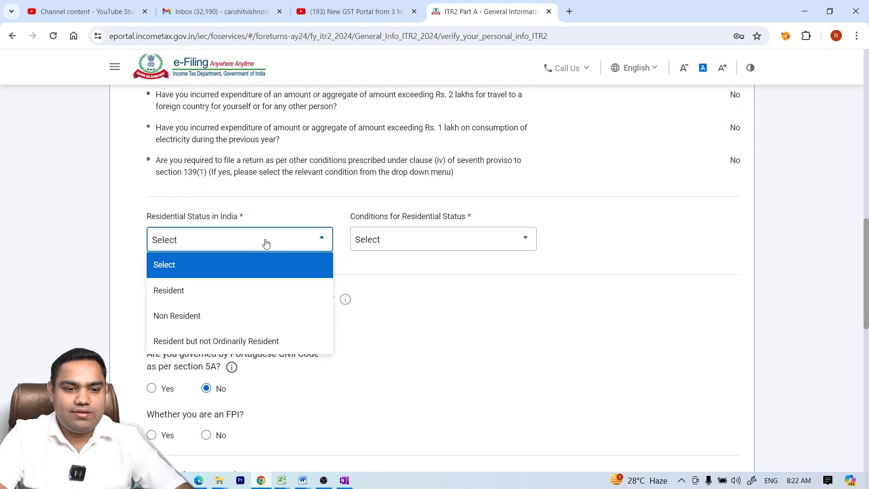
pyautogui.click(221, 287)
pyautogui.click(419, 244)
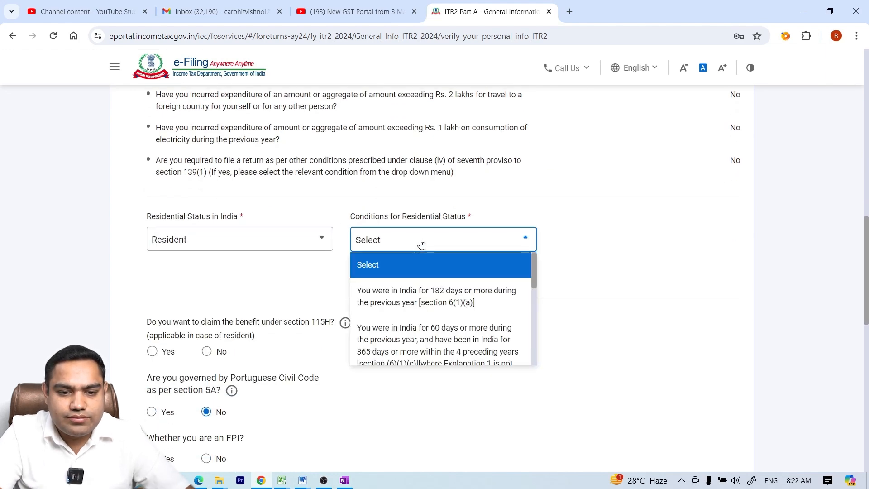
pyautogui.click(404, 295)
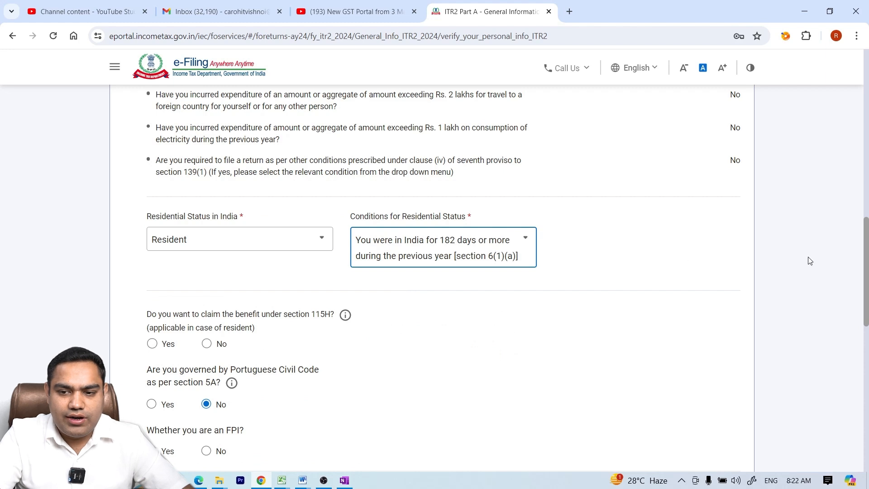
# Answer No to the section 115H benefit, FPI status, company directorship and unlisted equity shares questions in Filing Status.
pyautogui.moveTo(867, 273); pyautogui.dragTo(868, 302)
pyautogui.click(208, 227)
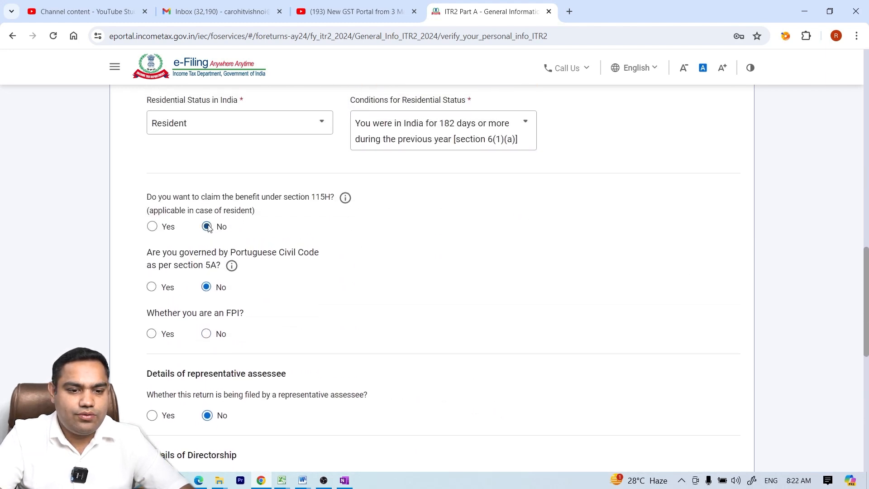
pyautogui.click(207, 334)
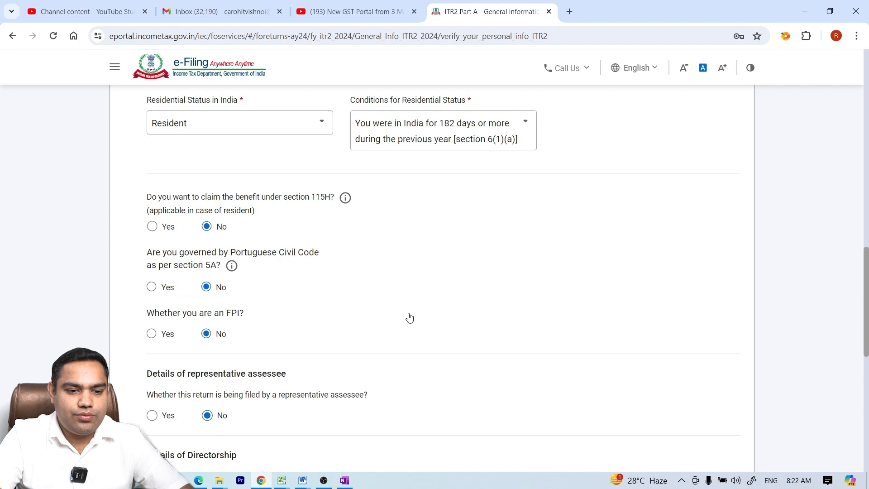
pyautogui.scroll(-4, 867, 306)
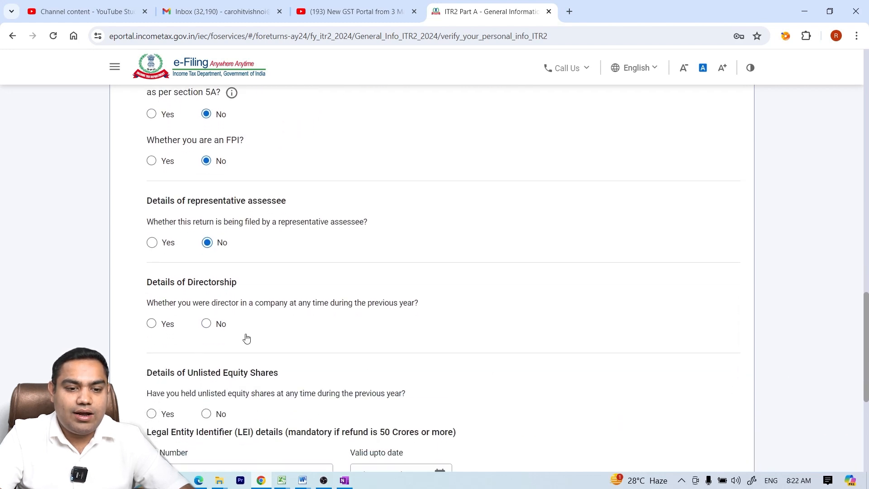
pyautogui.click(211, 328)
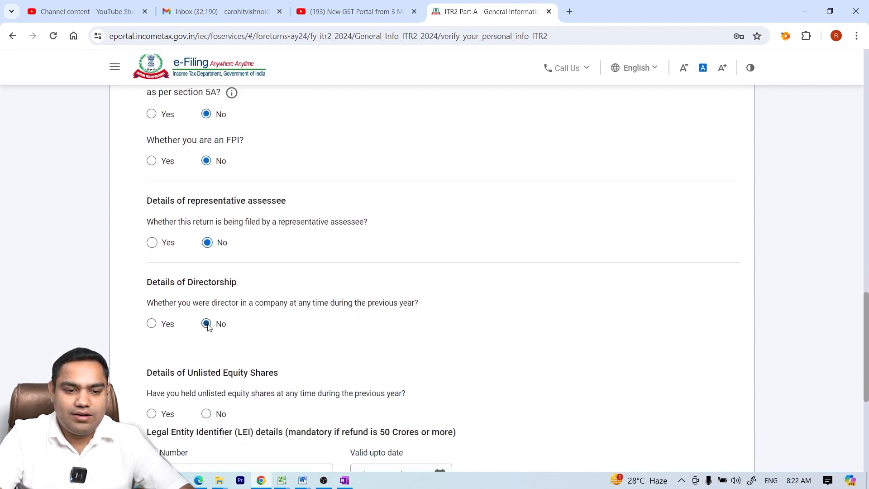
pyautogui.click(207, 415)
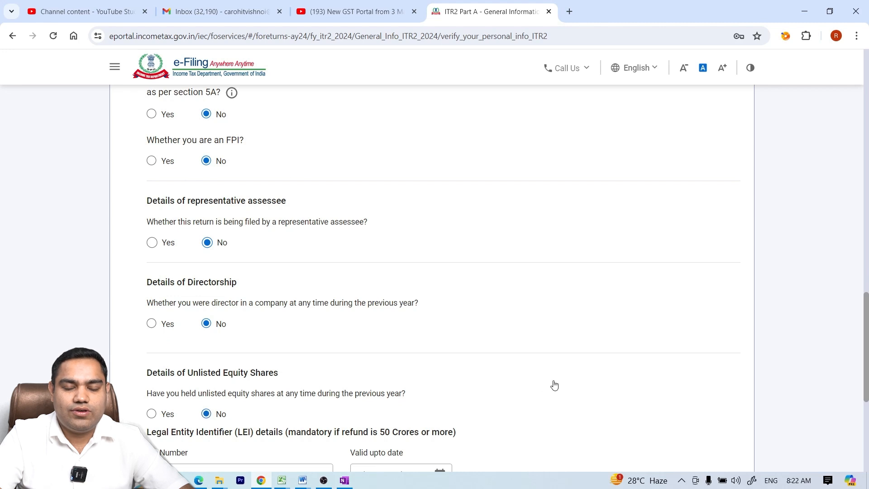
pyautogui.moveTo(867, 345); pyautogui.dragTo(867, 370)
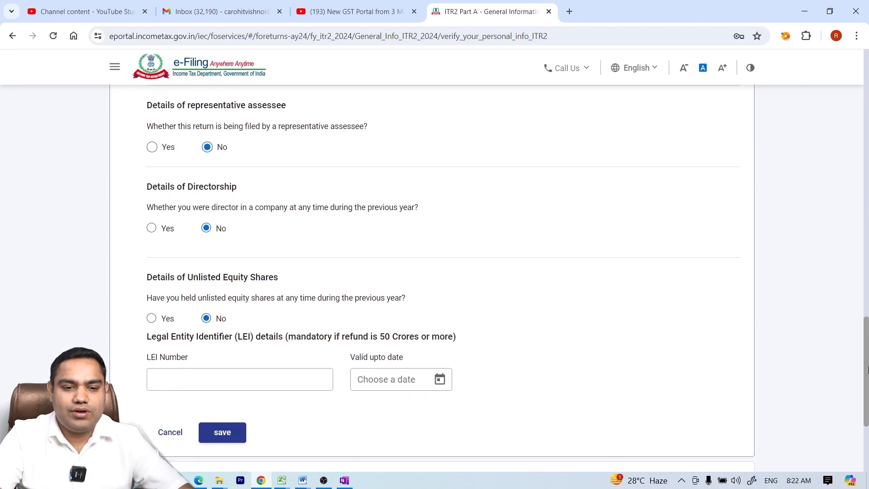
pyautogui.scroll(-1, 867, 370)
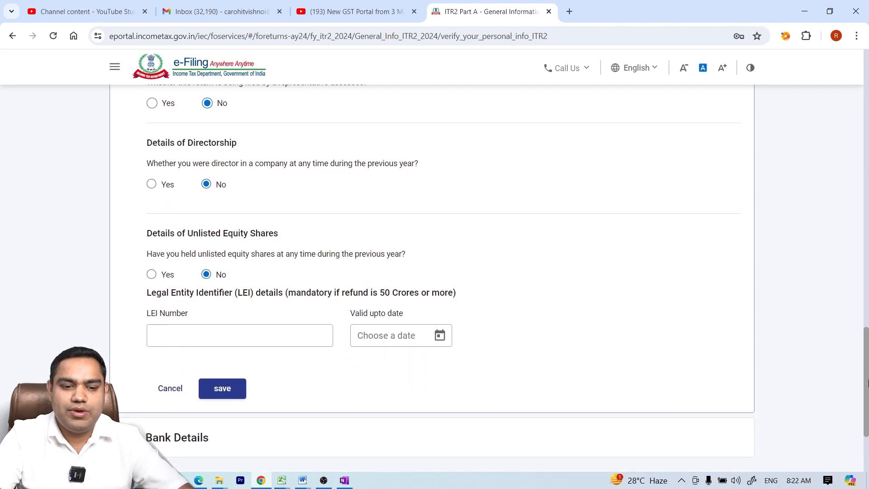
# Save the Filing Status answers and confirm Part A - General Information after reviewing Bank Details.
pyautogui.click(232, 377)
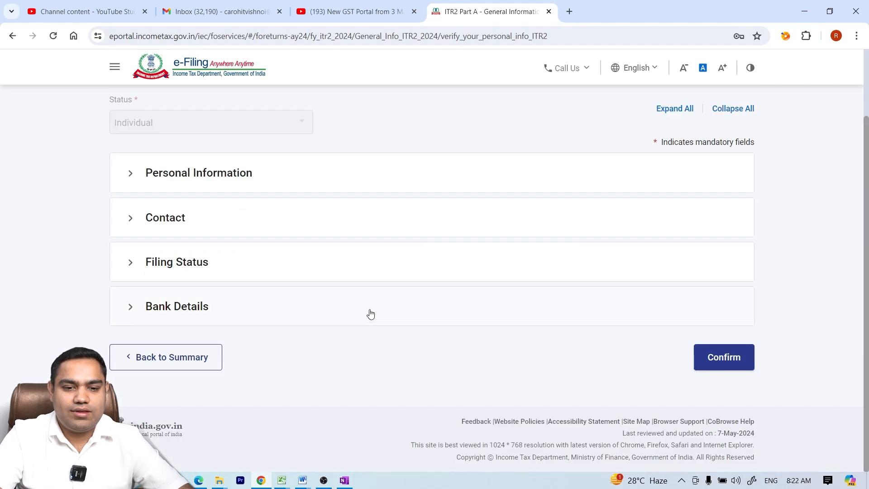
pyautogui.click(370, 314)
pyautogui.scroll(-4, 867, 382)
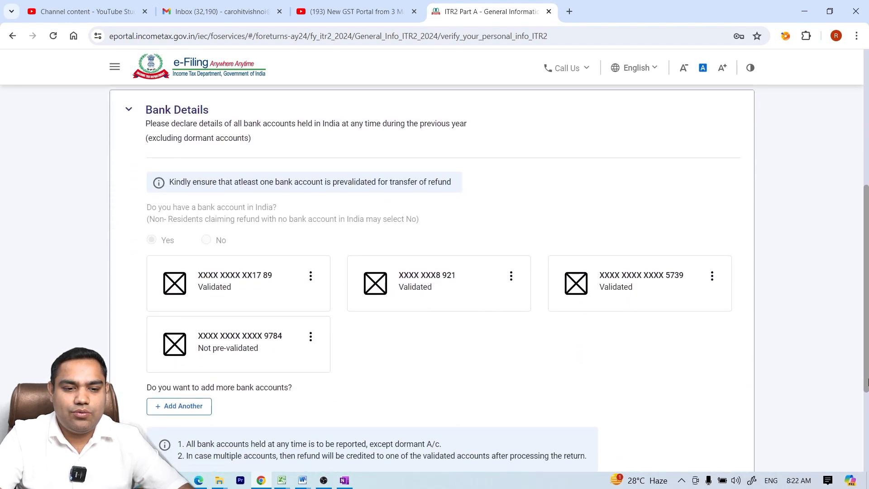
pyautogui.scroll(-3, 866, 382)
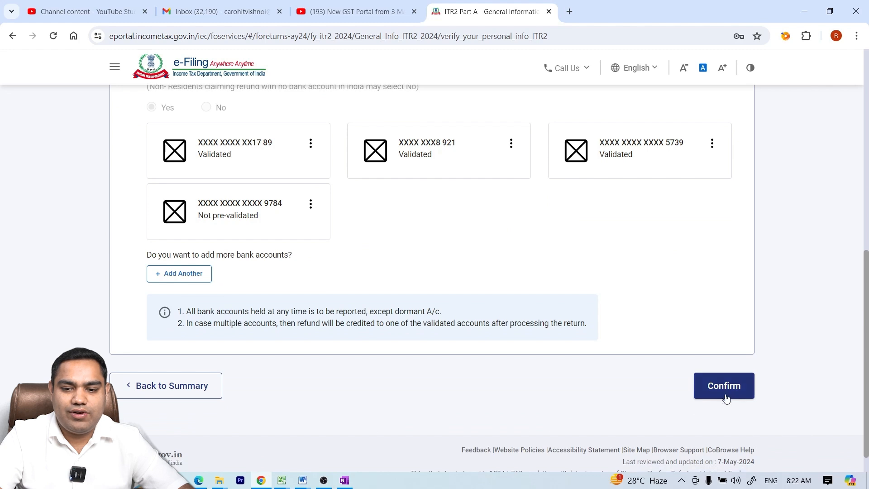
pyautogui.click(724, 391)
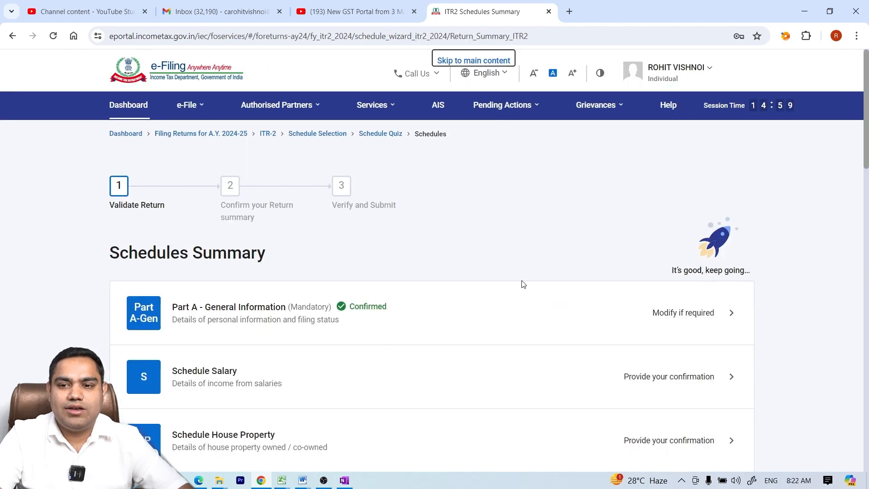
# Open Schedule Salary and start adding an employer under Gross Salary.
pyautogui.scroll(-4, 867, 140)
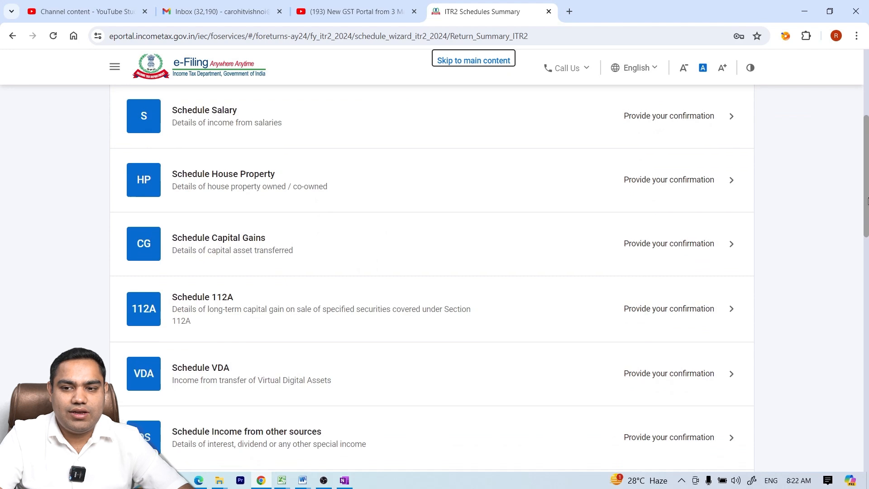
pyautogui.scroll(2, 715, 240)
pyautogui.click(693, 278)
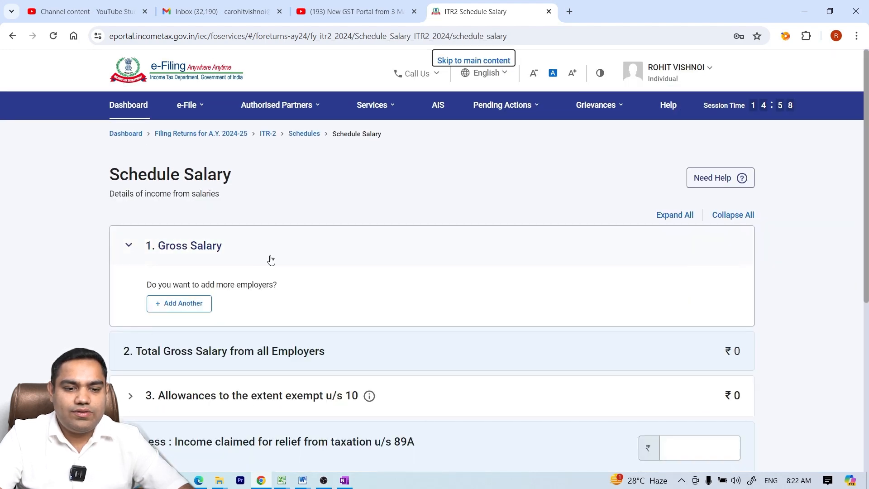
pyautogui.click(170, 309)
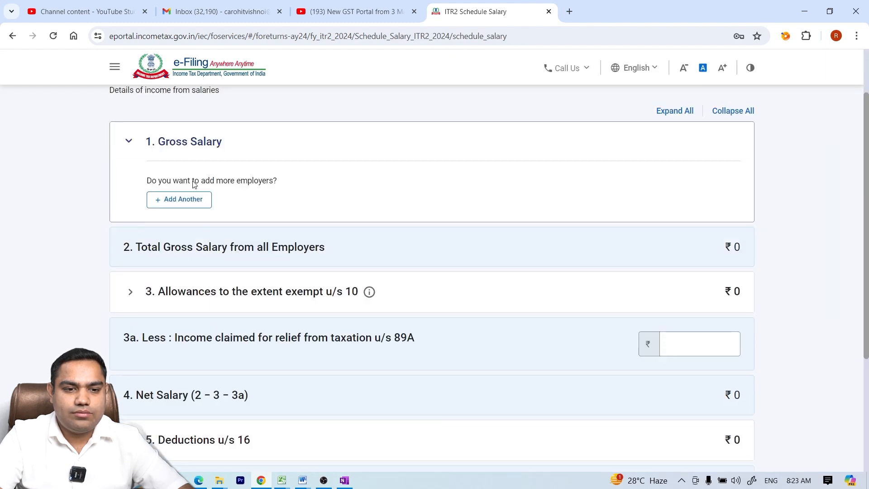
pyautogui.click(187, 198)
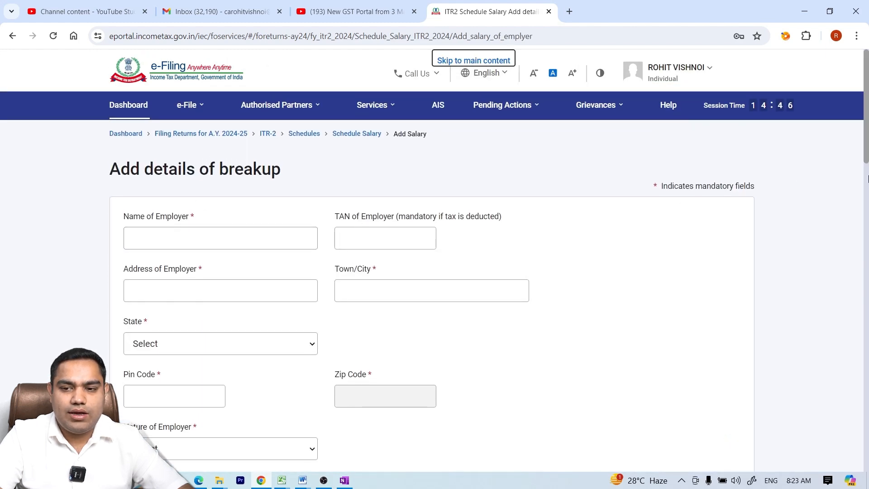
# Enter ABC PVT LTD as the employer's name without a TAN, and fill in the employer's address and town.
pyautogui.scroll(-2, 865, 153)
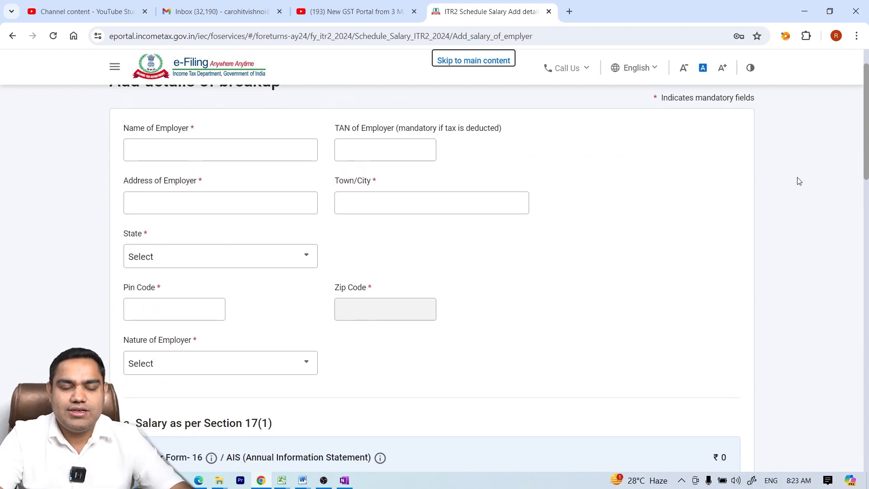
pyautogui.click(274, 151)
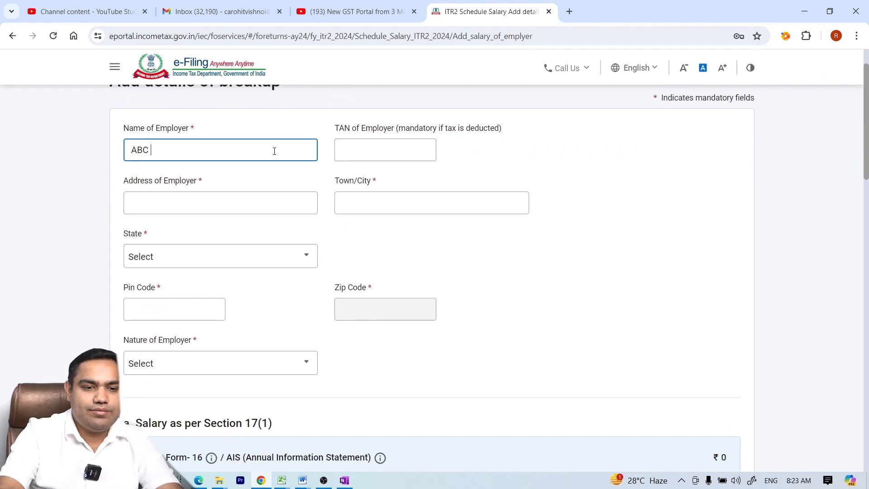
pyautogui.write('ABC PVT LYTD')
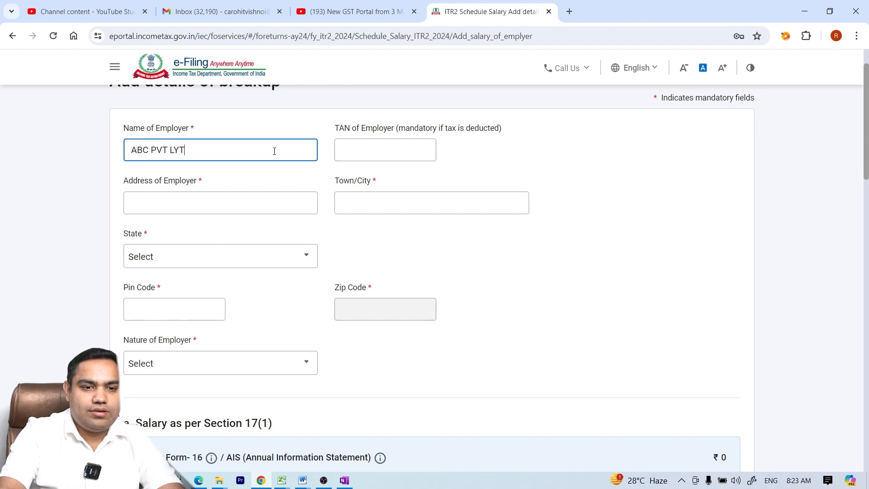
pyautogui.press('Tab')
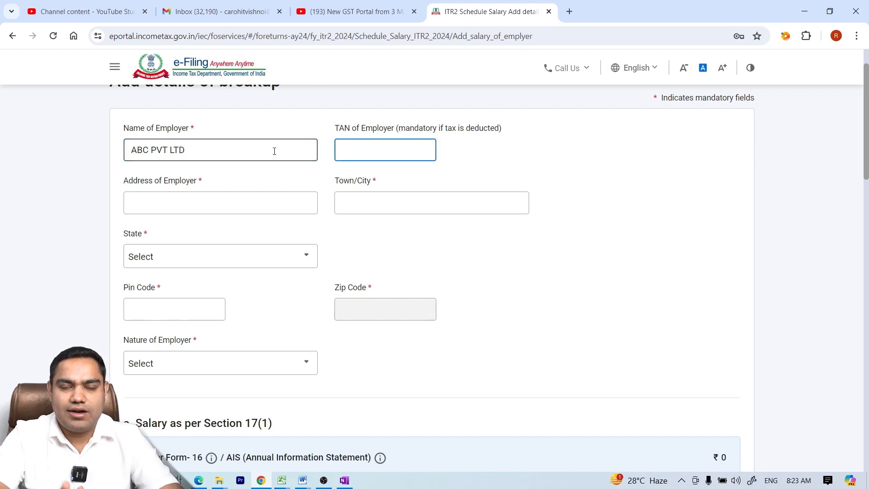
pyautogui.click(157, 203)
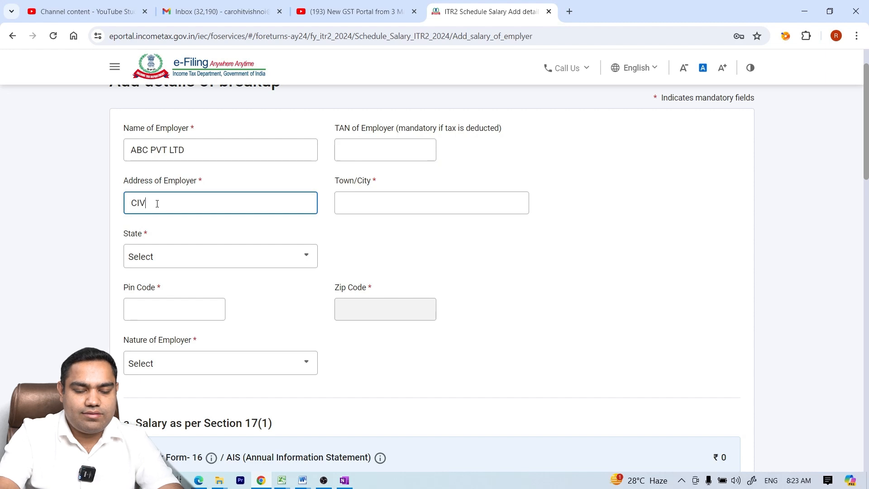
pyautogui.write('CIVIL LINES')
pyautogui.press('Tab')
pyautogui.write('BIJNOR')
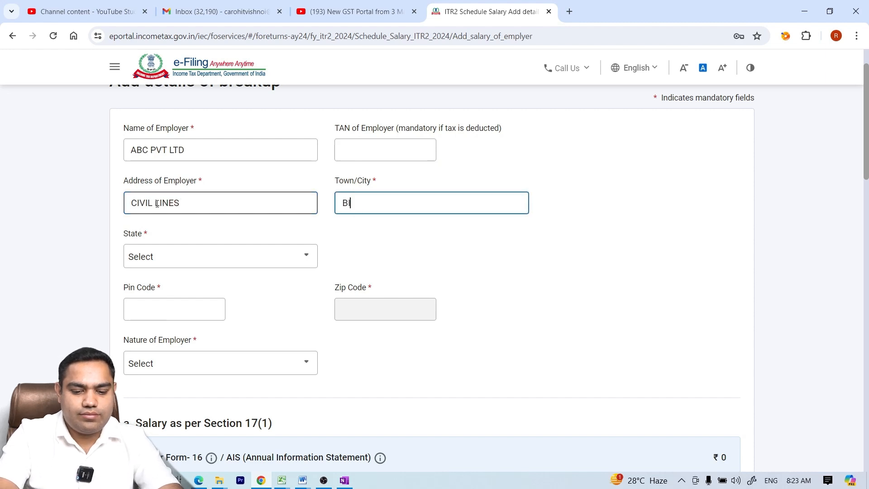
# Set the employer's state to 31 - Uttar Pradesh and fill in the postal pin code.
pyautogui.click(184, 257)
pyautogui.write('UT')
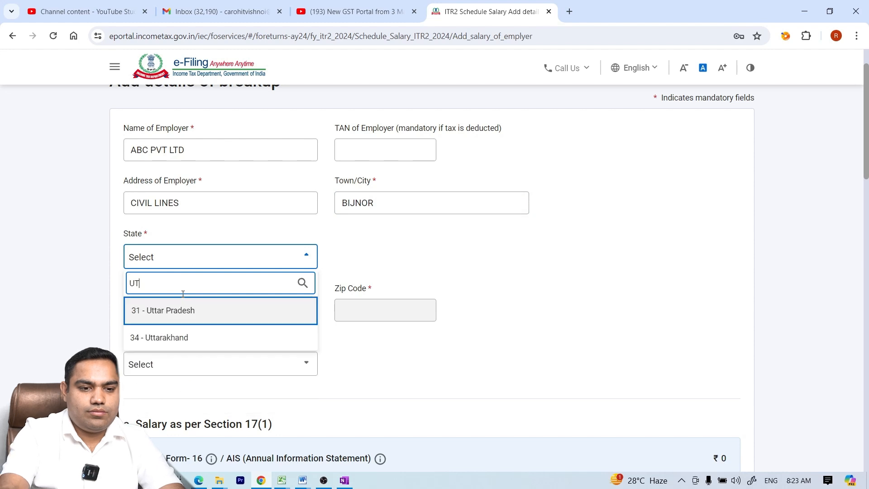
pyautogui.click(180, 317)
pyautogui.click(194, 311)
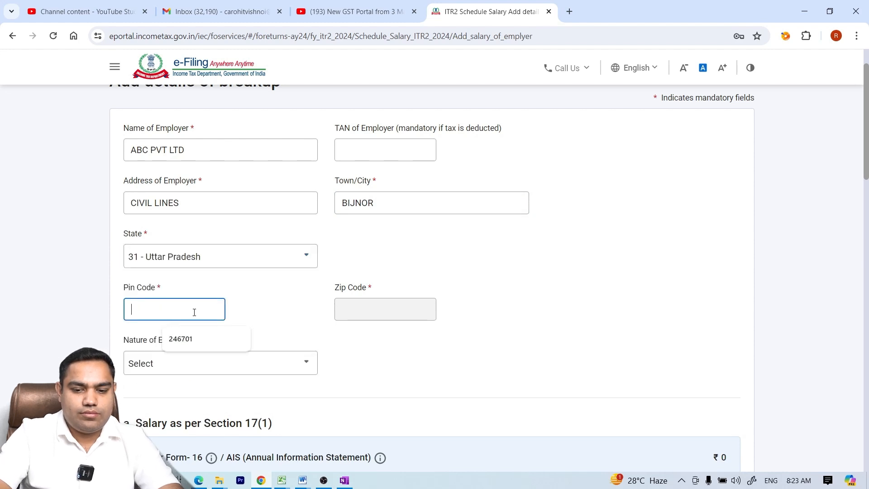
pyautogui.write('246701')
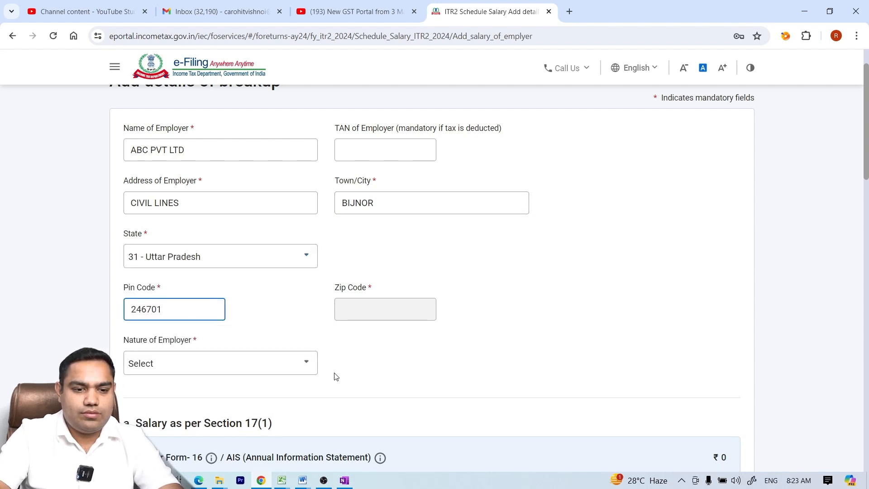
# Set the nature of employer to Others.
pyautogui.click(234, 365)
pyautogui.press('Down')
pyautogui.press('Down')
pyautogui.press('Down')
pyautogui.press('Down')
pyautogui.press('Down')
pyautogui.press('Down')
pyautogui.press('Down')
pyautogui.press('Down')
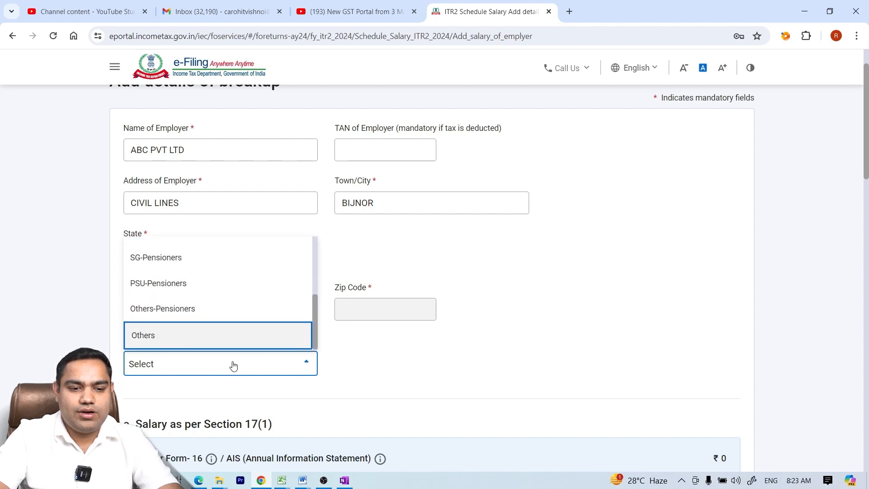
pyautogui.press('Return')
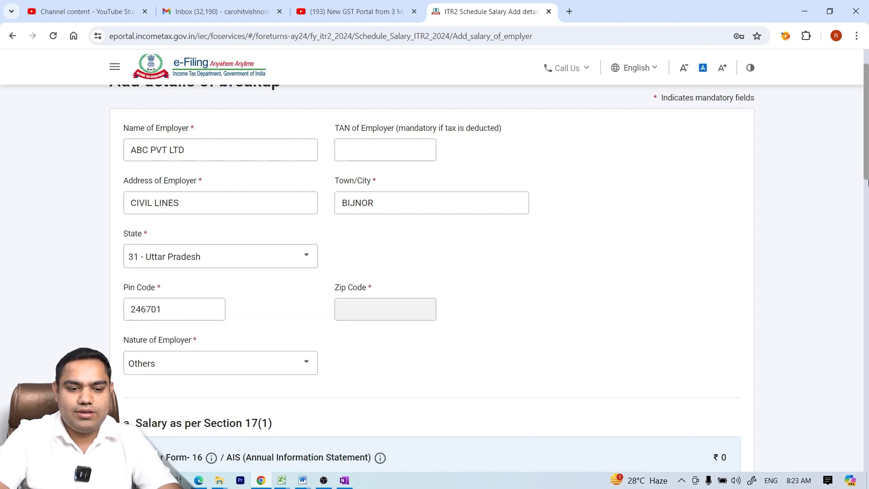
# Under Salary as per Section 17(1), enter Basic salary with an amount of 450000.
pyautogui.moveTo(868, 181); pyautogui.dragTo(868, 259)
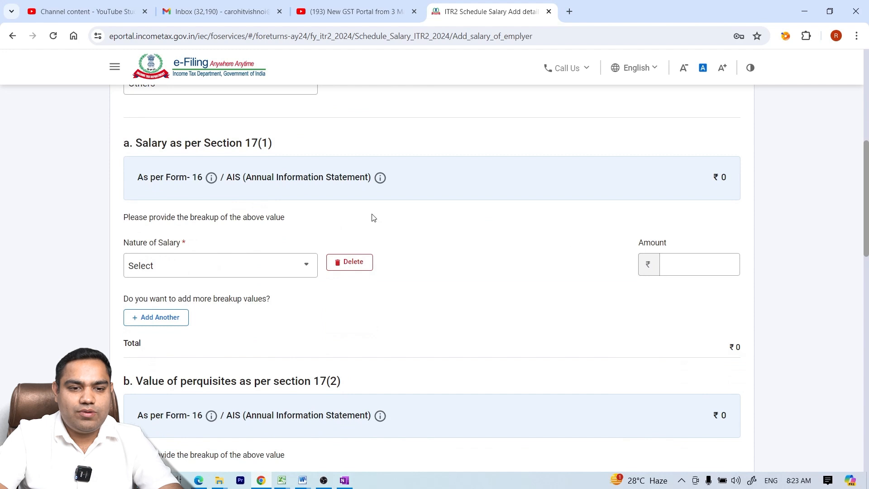
pyautogui.click(229, 266)
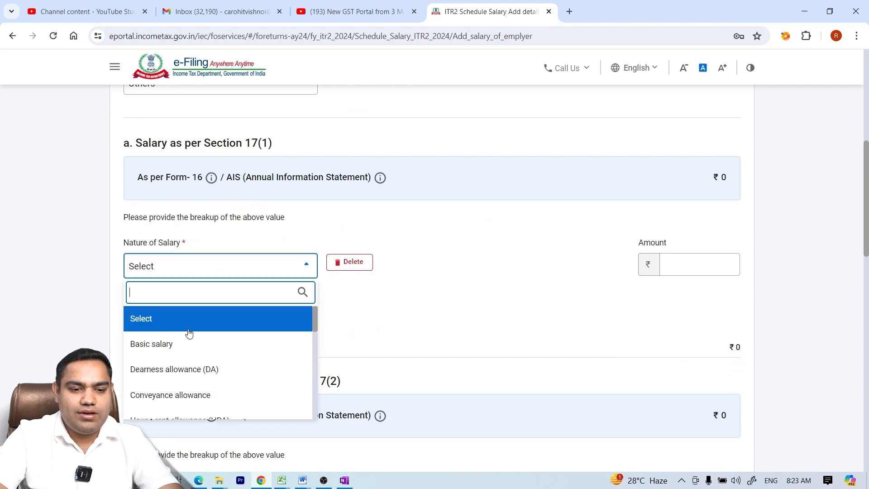
pyautogui.click(182, 345)
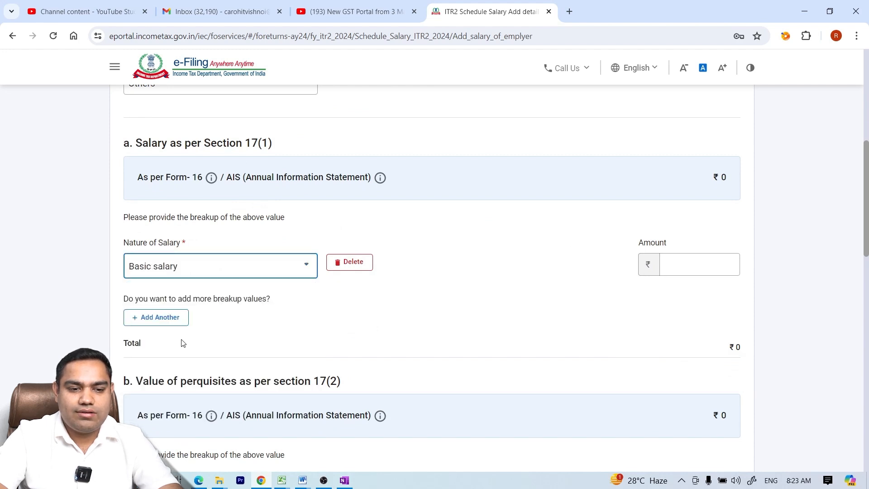
pyautogui.click(689, 269)
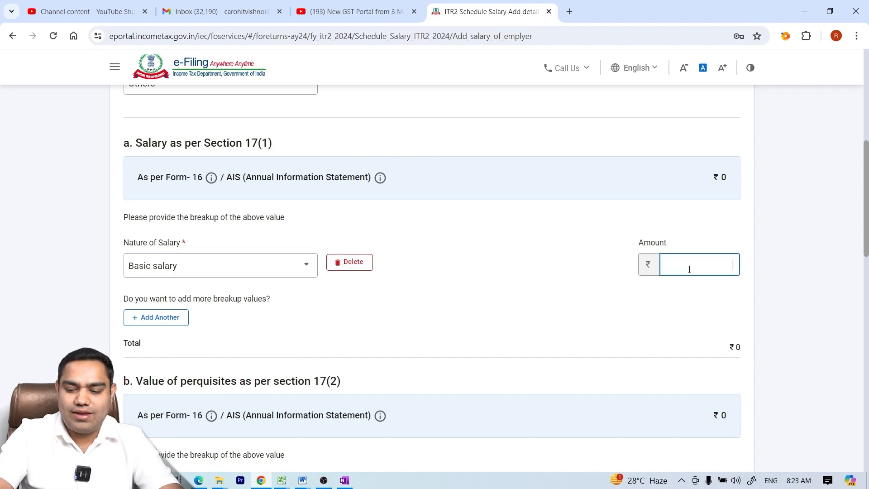
pyautogui.write('450')
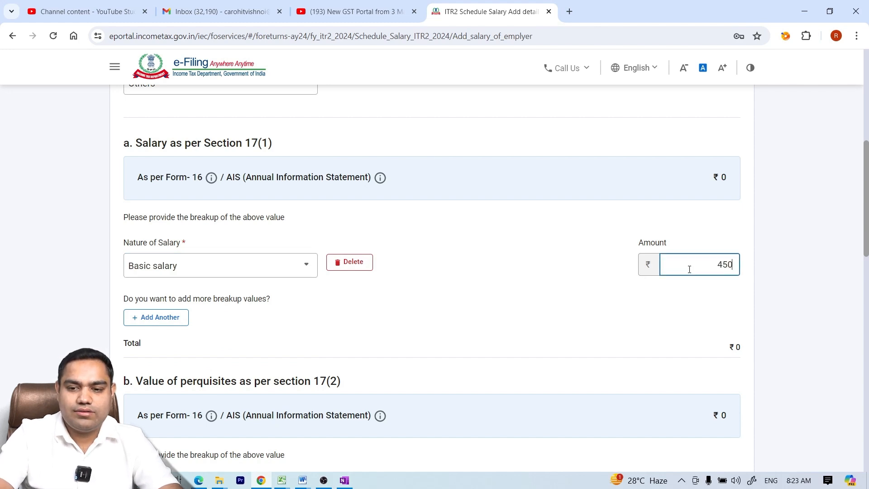
pyautogui.write('000')
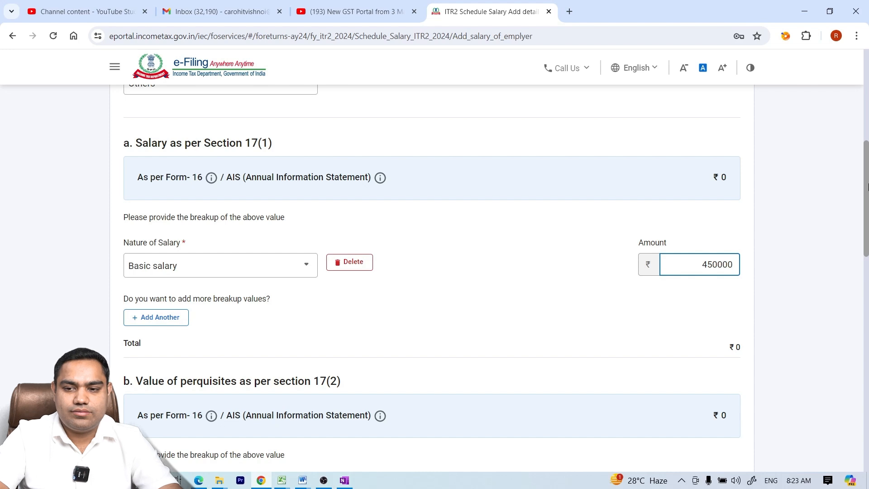
# Add another Section 17(1) salary component, House rent allowance (HRA), with an amount of 120000.
pyautogui.scroll(-1, 687, 232)
pyautogui.click(182, 256)
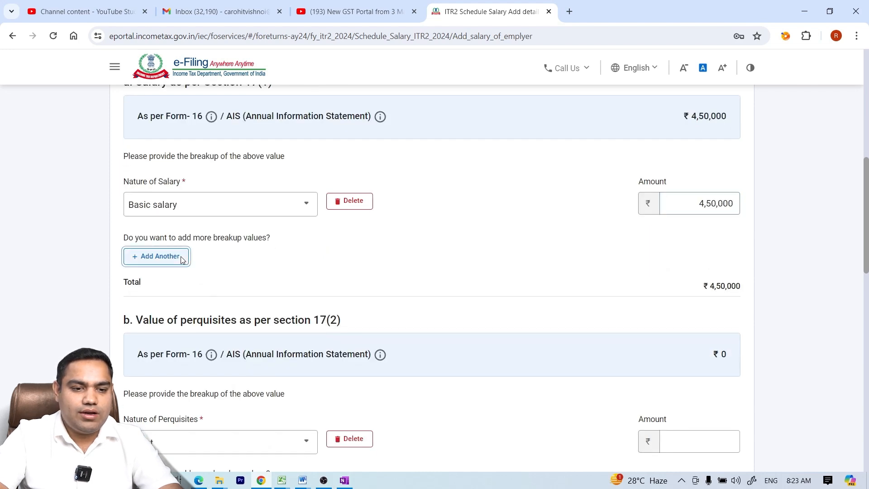
pyautogui.click(188, 271)
pyautogui.press('Down')
pyautogui.press('Down')
pyautogui.press('Down')
pyautogui.press('Down')
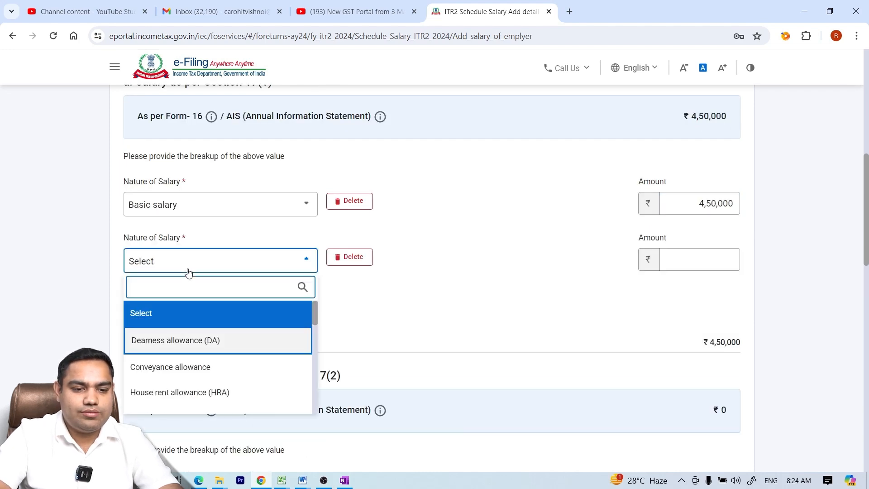
pyautogui.press('Up')
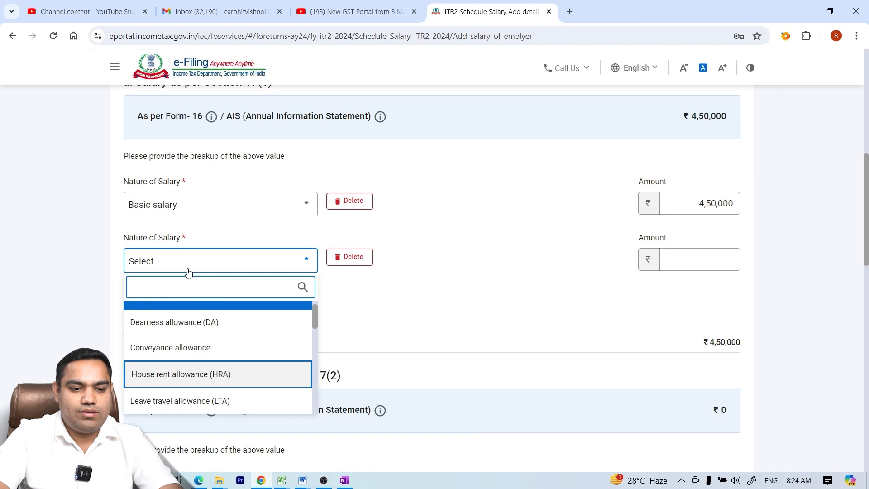
pyautogui.press('Return')
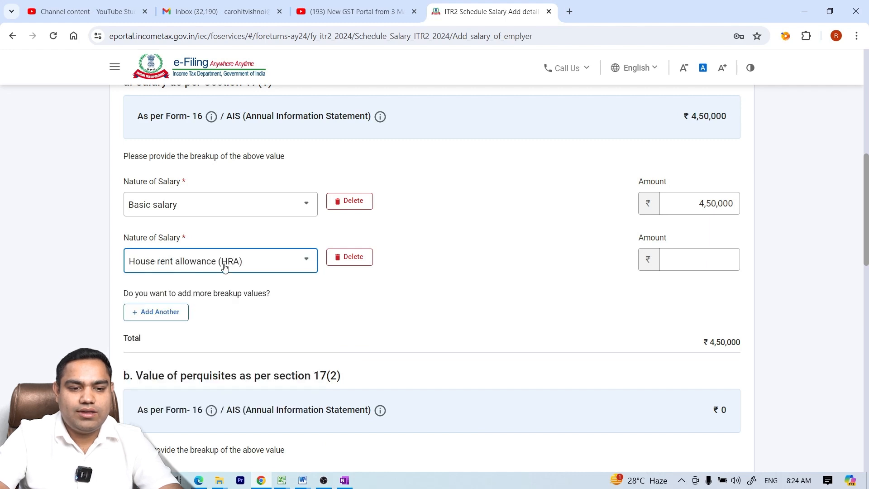
pyautogui.click(670, 251)
pyautogui.write('12')
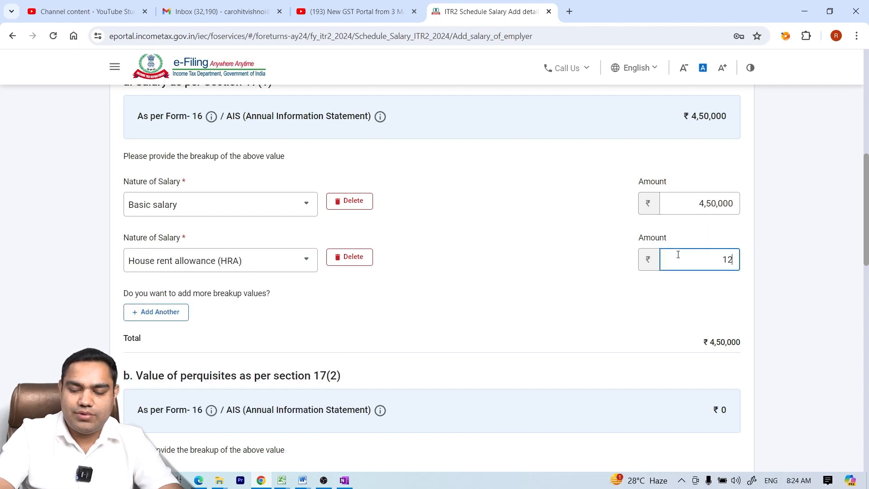
pyautogui.write('0000')
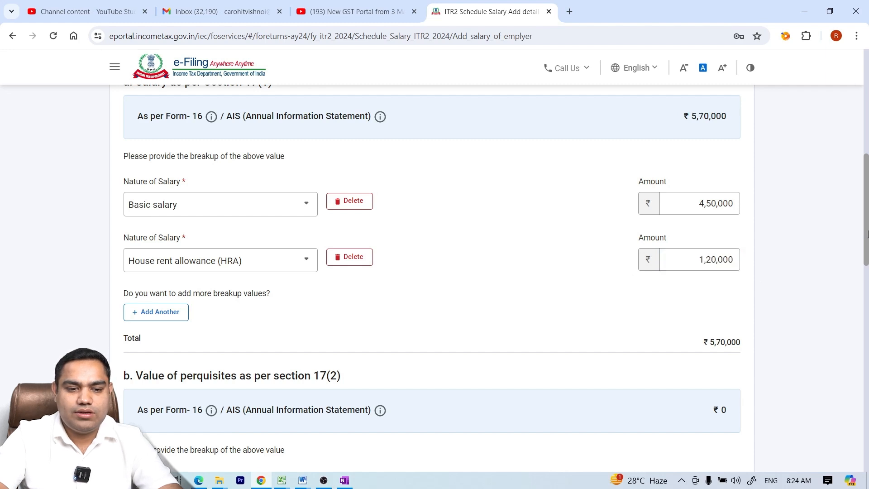
# Add the completed employer entry to Schedule Salary, decline saving the address in the browser, and review the salary computation.
pyautogui.moveTo(866, 233); pyautogui.dragTo(867, 403)
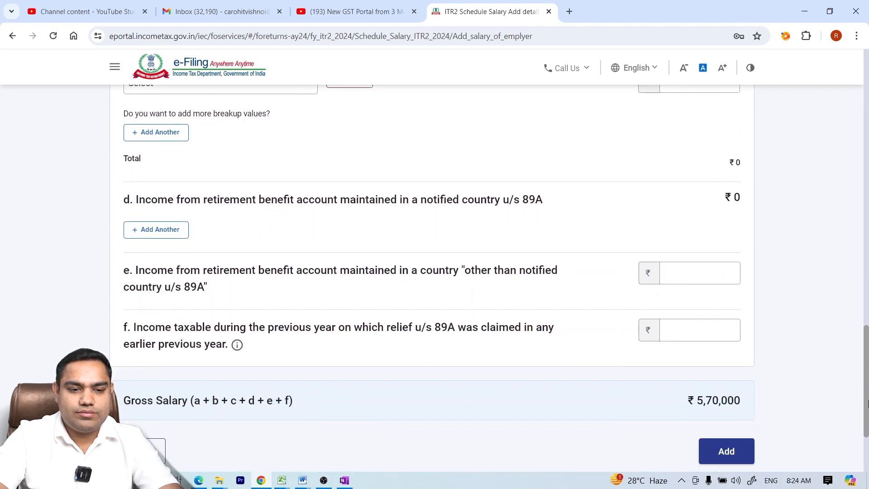
pyautogui.click(726, 452)
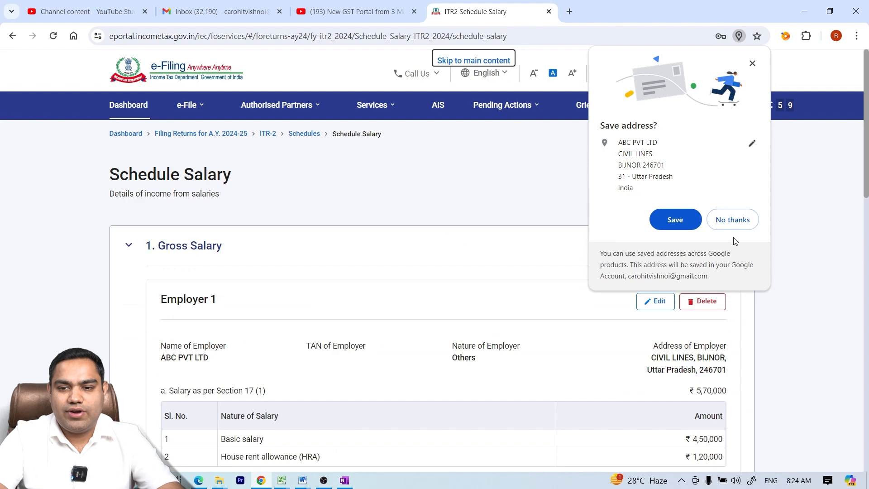
pyautogui.click(732, 222)
pyautogui.moveTo(866, 161); pyautogui.dragTo(867, 347)
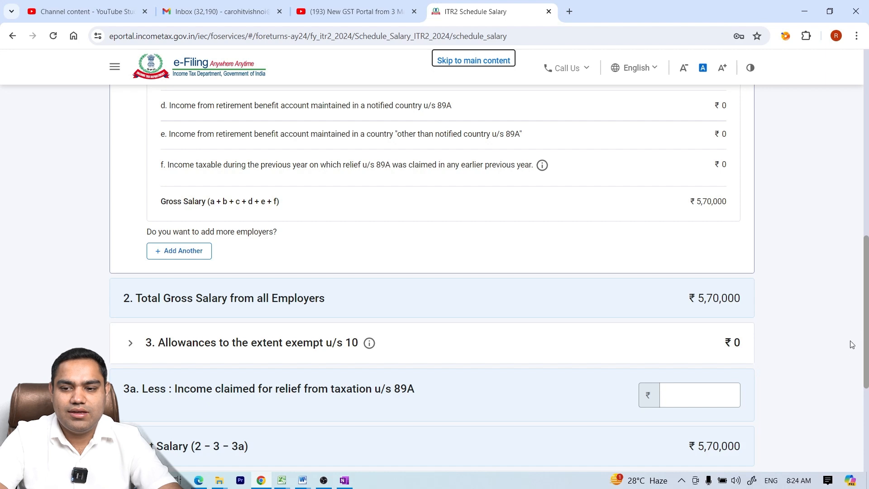
pyautogui.moveTo(866, 319); pyautogui.dragTo(866, 387)
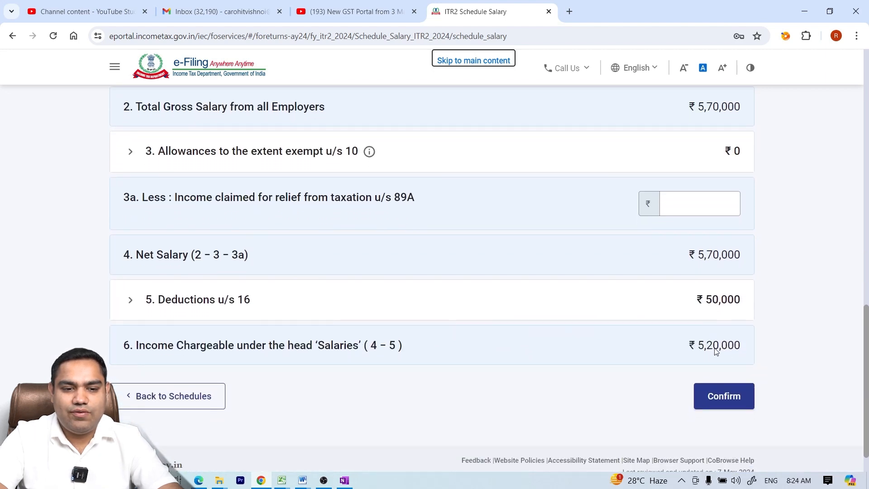
# Confirm Schedule Salary, and confirm Schedule House Property without adding any property.
pyautogui.click(724, 407)
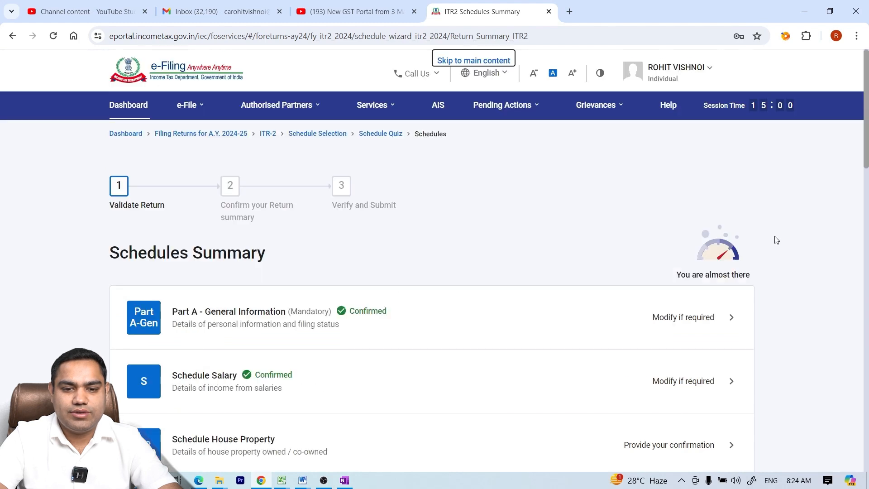
pyautogui.scroll(-4, 867, 147)
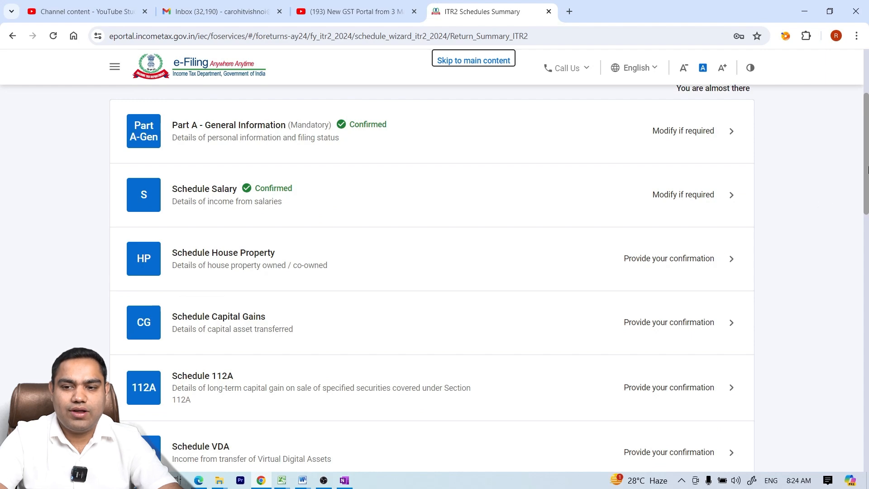
pyautogui.scroll(-2, 720, 236)
pyautogui.click(726, 214)
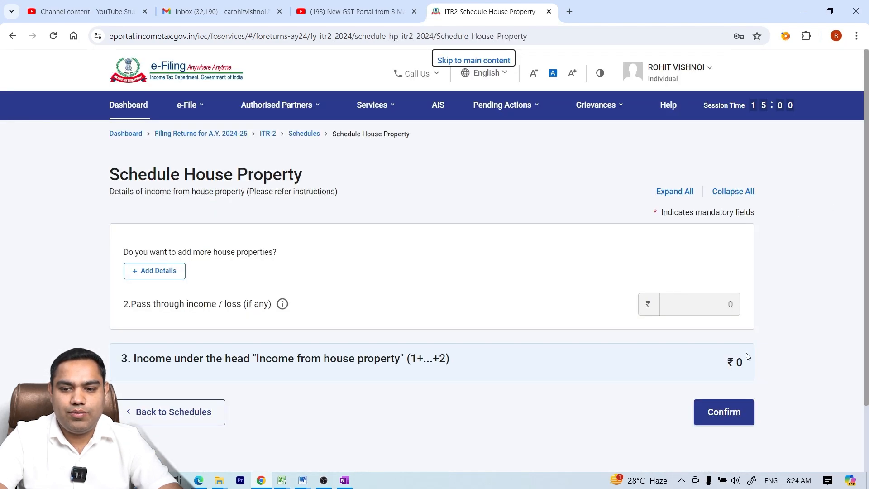
pyautogui.click(730, 414)
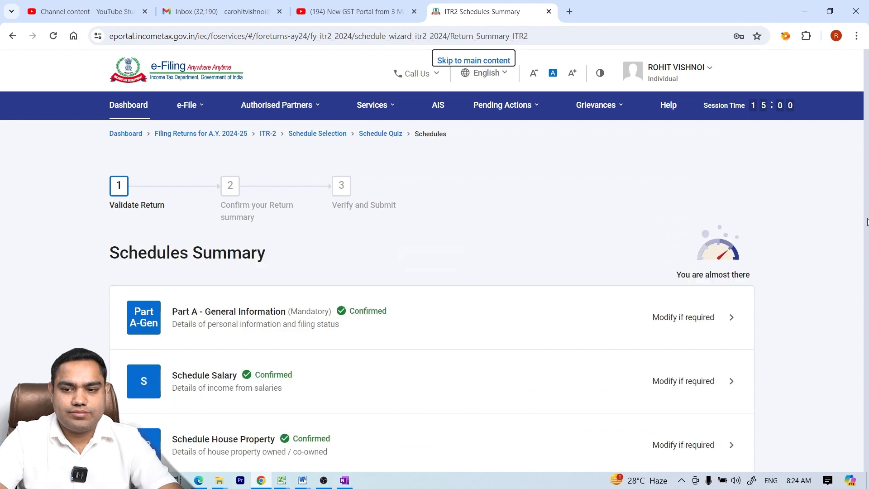
# In Schedule Capital Gains, select the STT-paid equity asset types under section 111A/115AD and section 112A, and continue to their details.
pyautogui.scroll(-5, 866, 212)
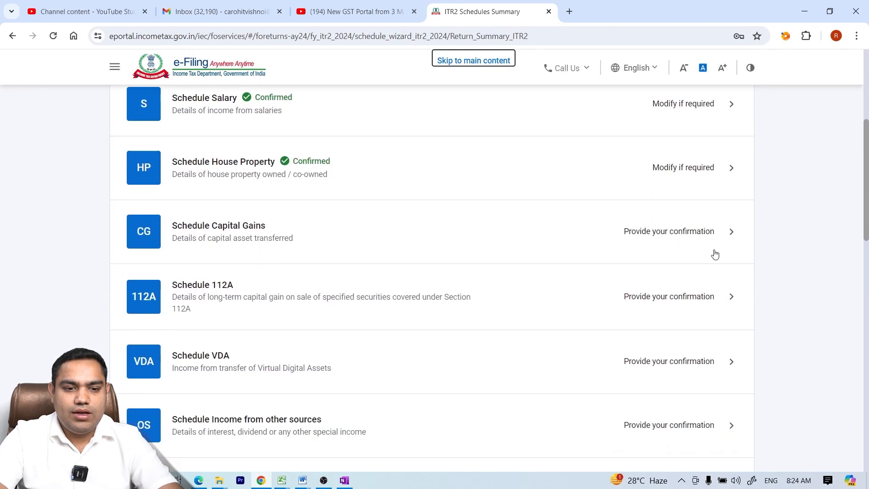
pyautogui.click(709, 250)
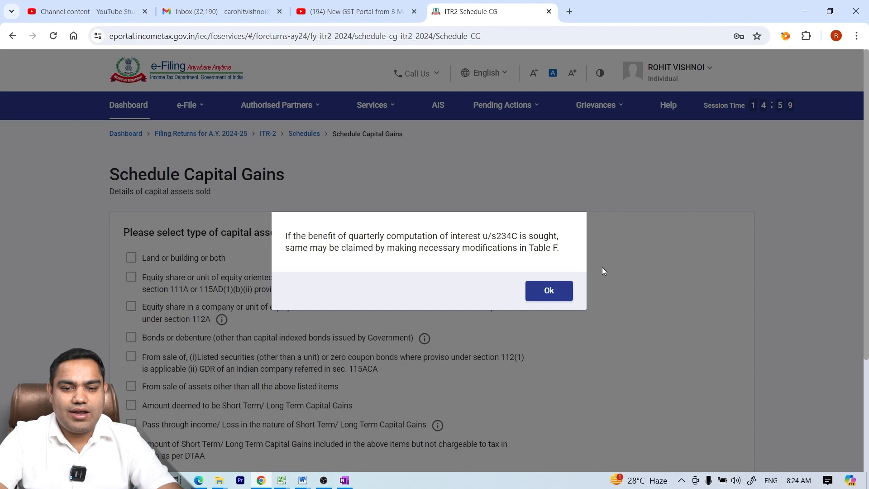
pyautogui.click(549, 291)
pyautogui.scroll(-2, 867, 258)
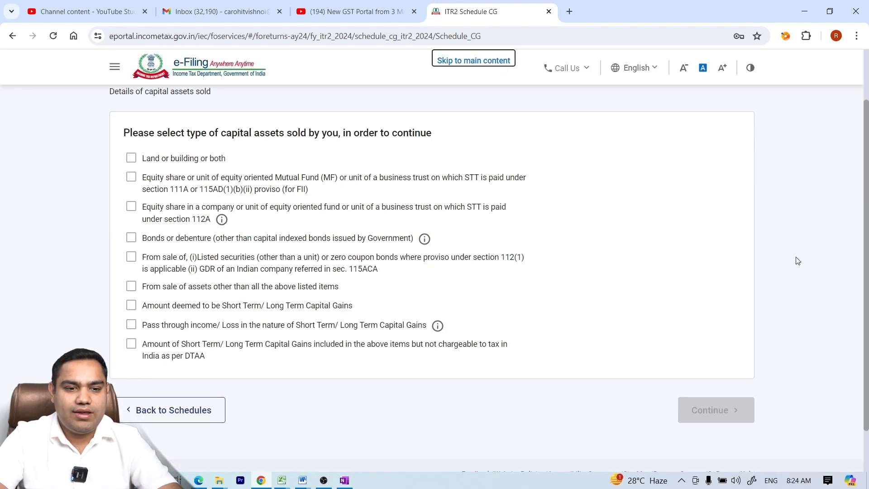
pyautogui.click(131, 178)
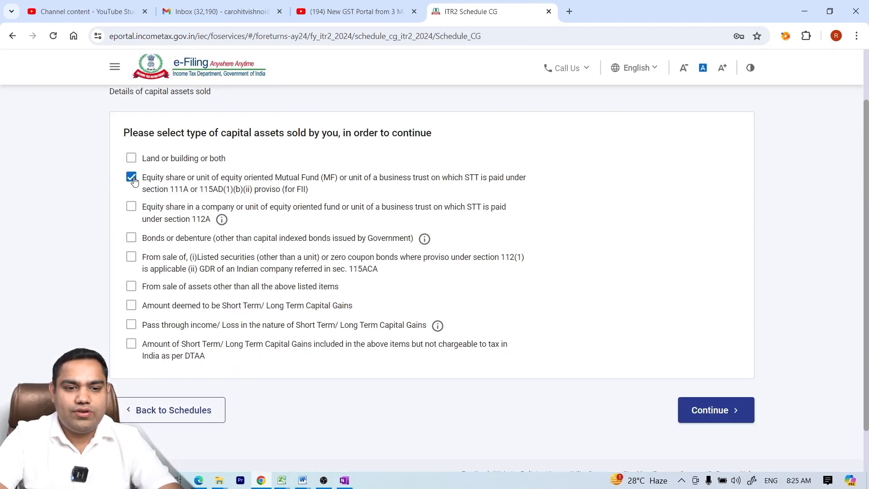
pyautogui.click(132, 206)
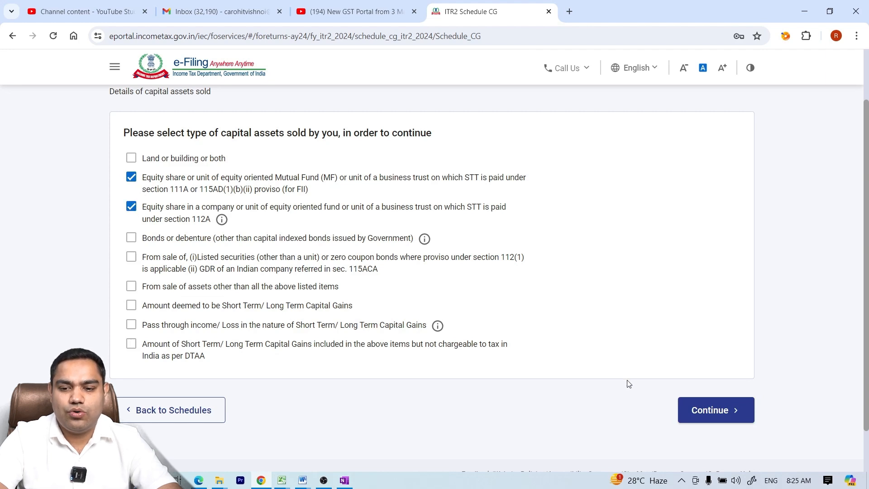
pyautogui.click(717, 416)
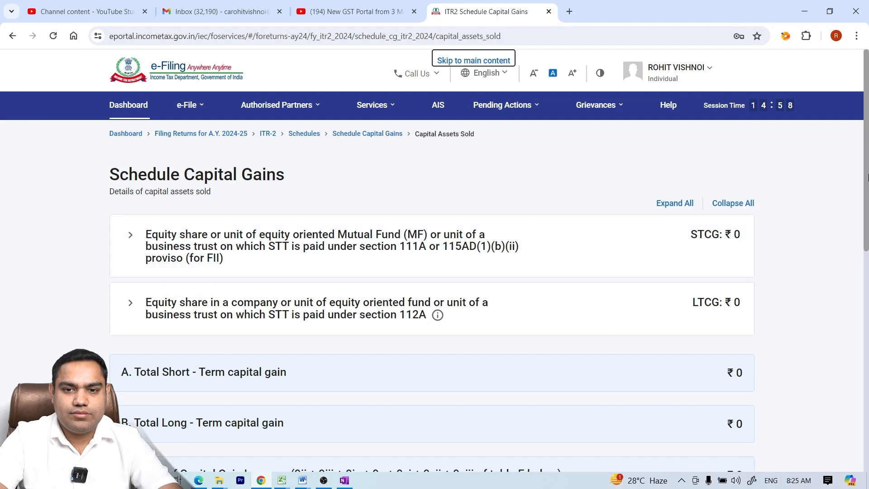
# Start a details entry for the short-term STT-paid equity sale and select Section 111A for it.
pyautogui.moveTo(859, 177); pyautogui.dragTo(837, 169)
pyautogui.click(640, 189)
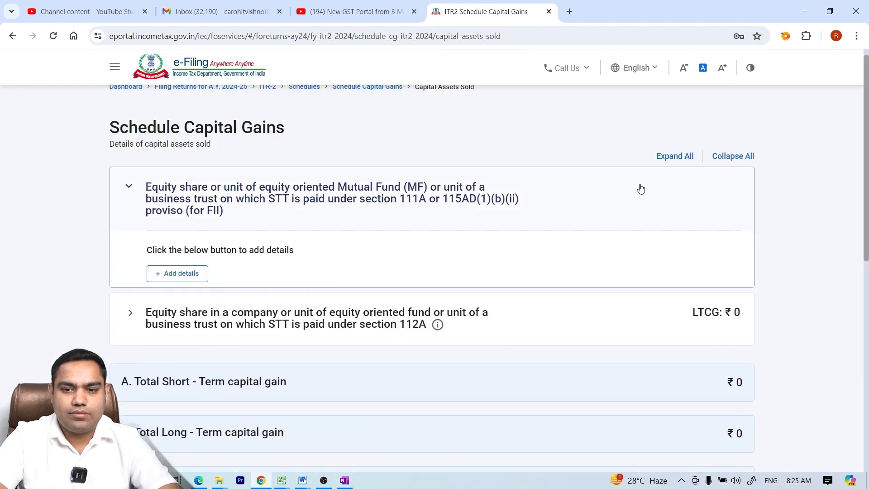
pyautogui.click(177, 274)
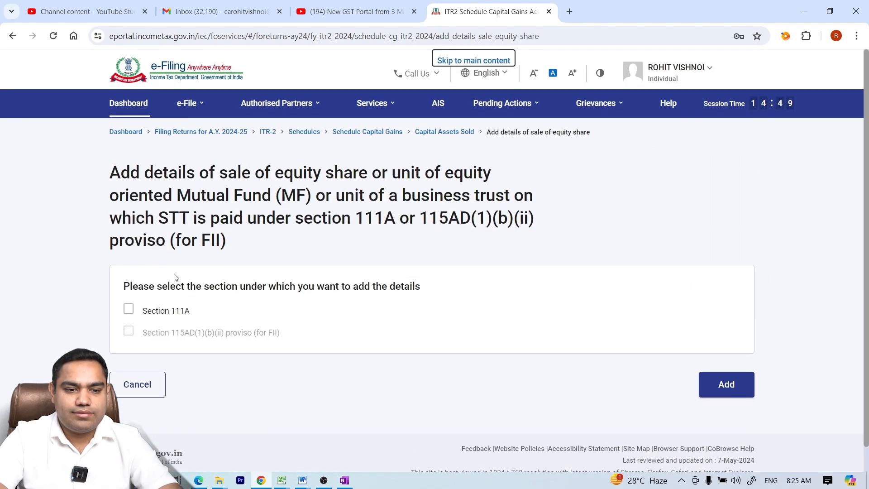
pyautogui.click(129, 309)
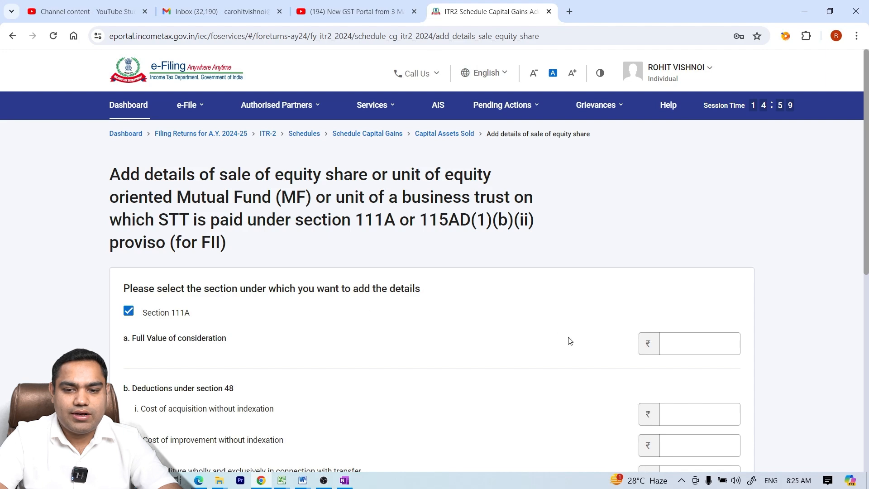
# For Section 111A, set the full value of consideration to 500000 and the cost of acquisition without indexation to 475000.
pyautogui.moveTo(867, 190); pyautogui.dragTo(844, 246)
pyautogui.click(724, 216)
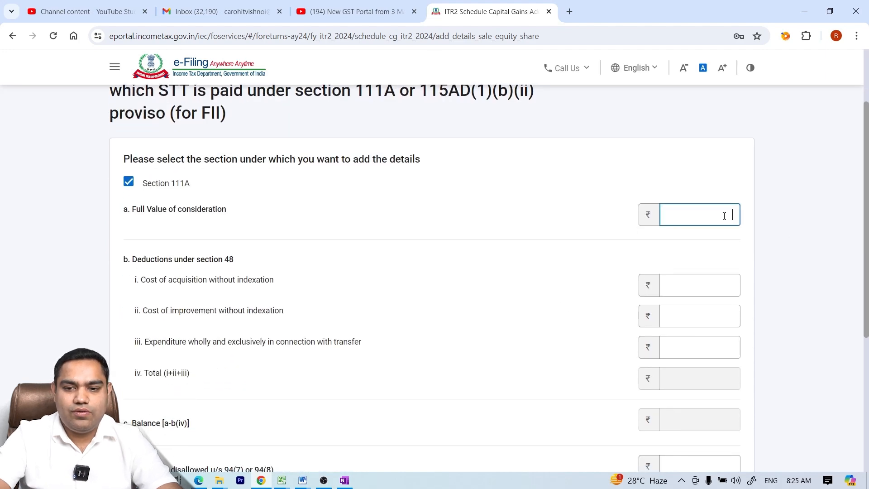
pyautogui.write('500000')
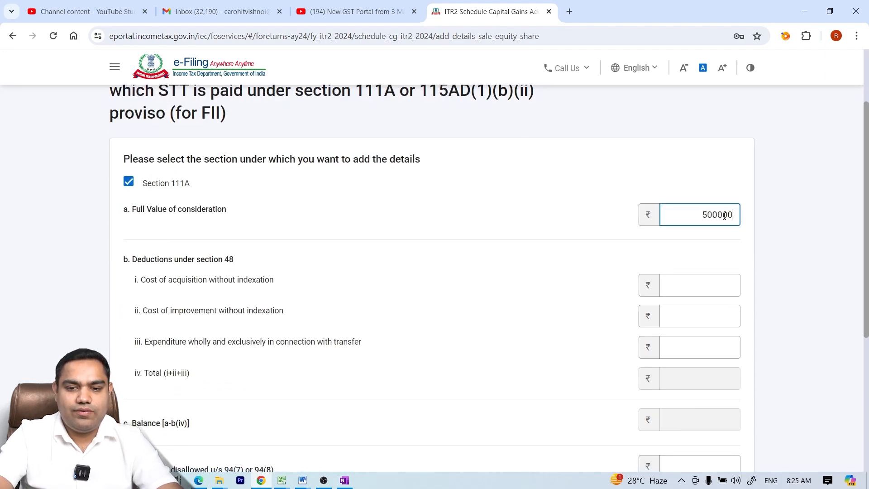
pyautogui.click(655, 270)
pyautogui.click(678, 284)
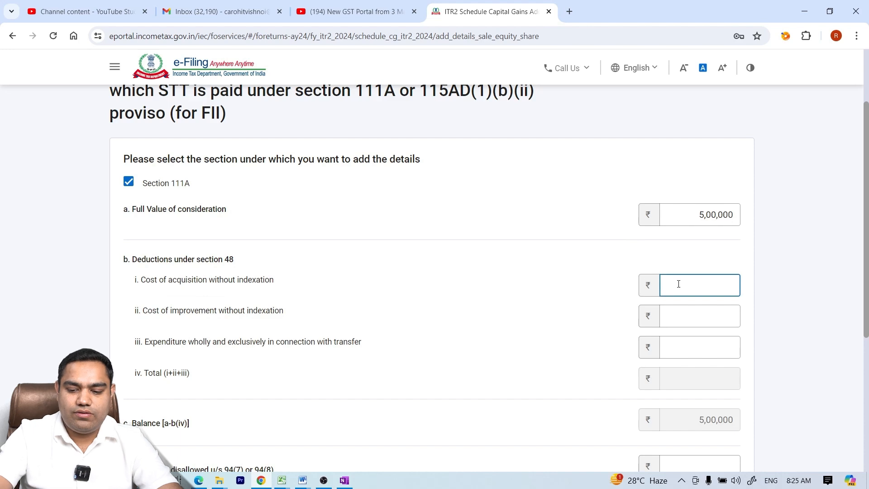
pyautogui.write('4,75,000')
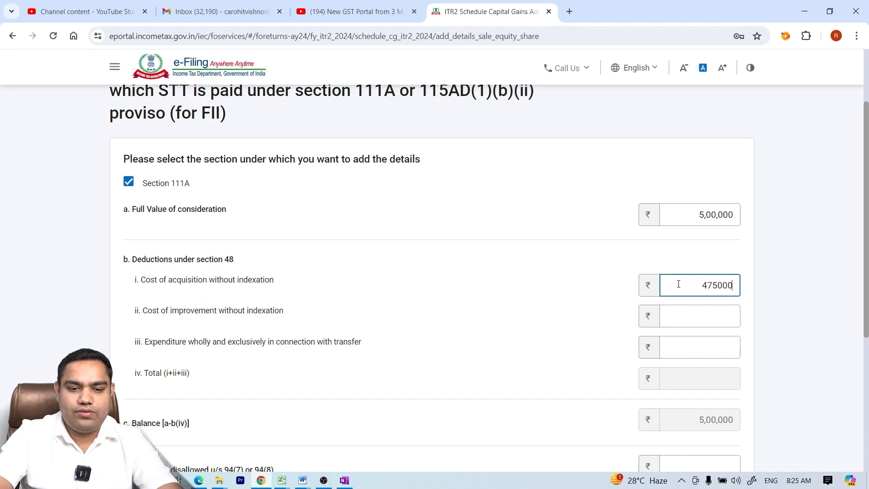
# Enter 5000 as expenditure wholly and exclusively in connection with transfer, and add the Section 111A entry to Schedule Capital Gains.
pyautogui.click(722, 353)
pyautogui.rightClick(723, 354)
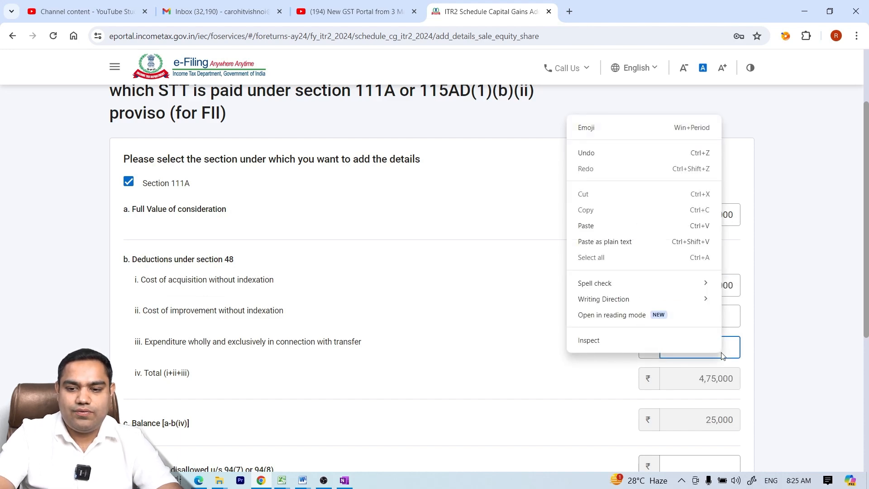
pyautogui.click(721, 353)
pyautogui.write('5,00')
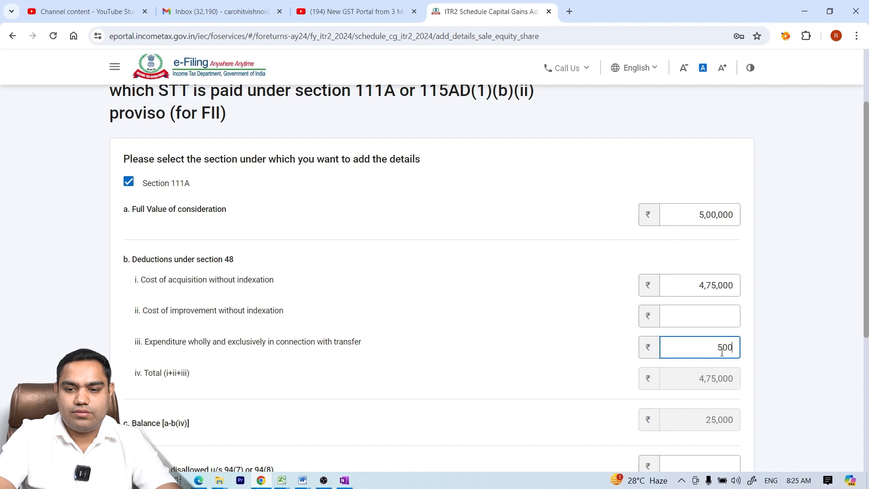
pyautogui.write('0')
pyautogui.click(583, 342)
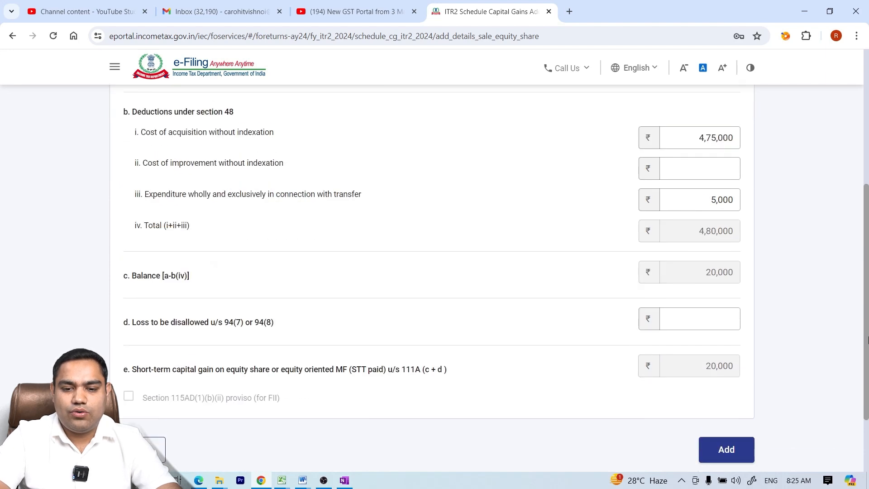
pyautogui.scroll(-3, 867, 344)
pyautogui.scroll(-1, 867, 344)
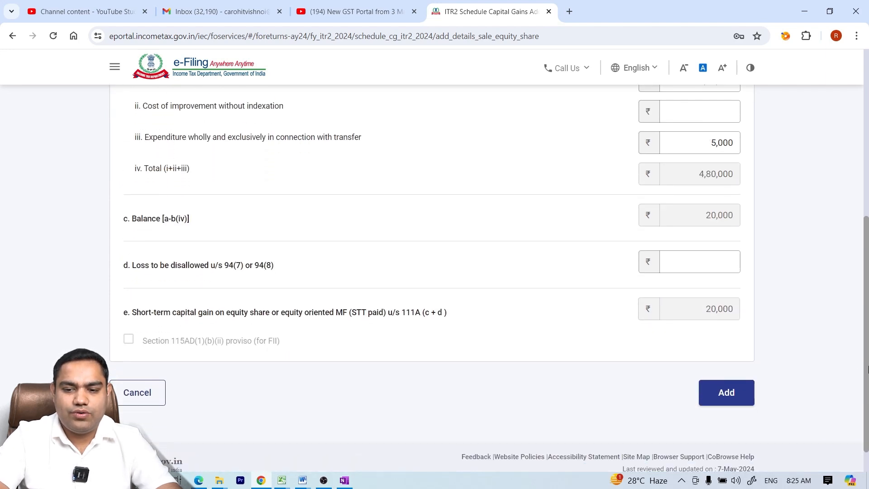
pyautogui.click(724, 395)
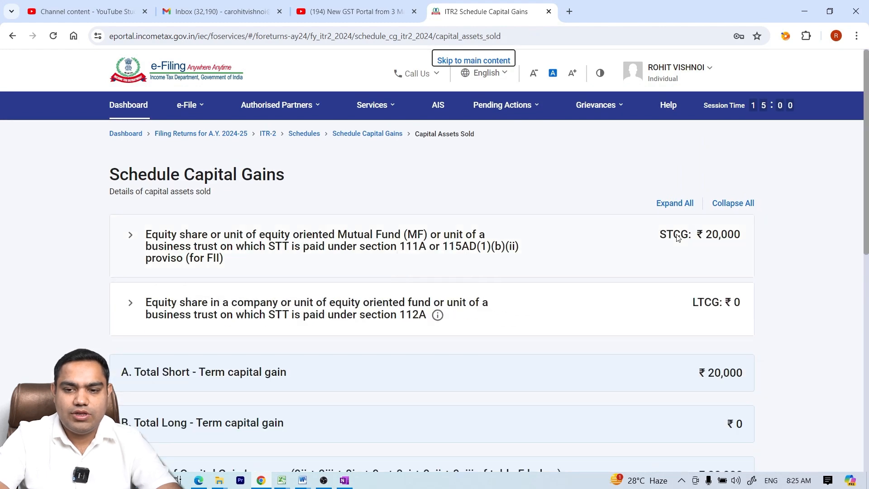
# From the section 112A equity asset, go to Schedule 112A and start a share/unit entry acquired After 31st January, 2018.
pyautogui.click(691, 308)
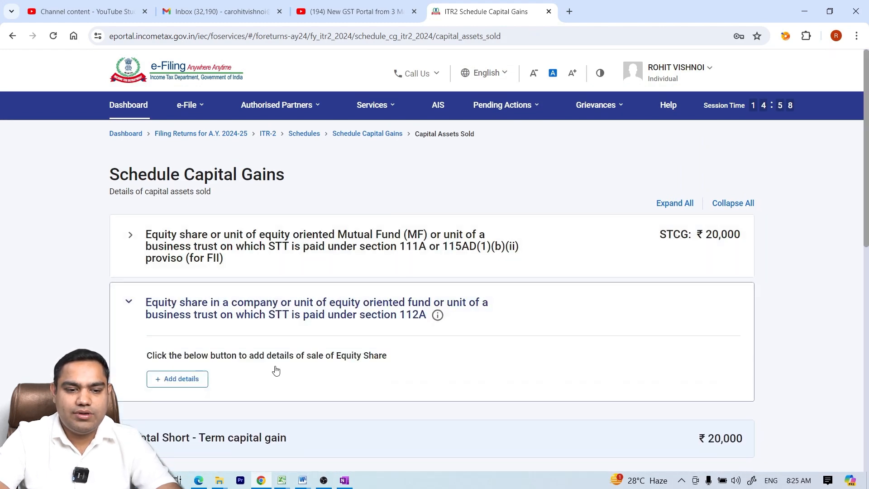
pyautogui.click(194, 379)
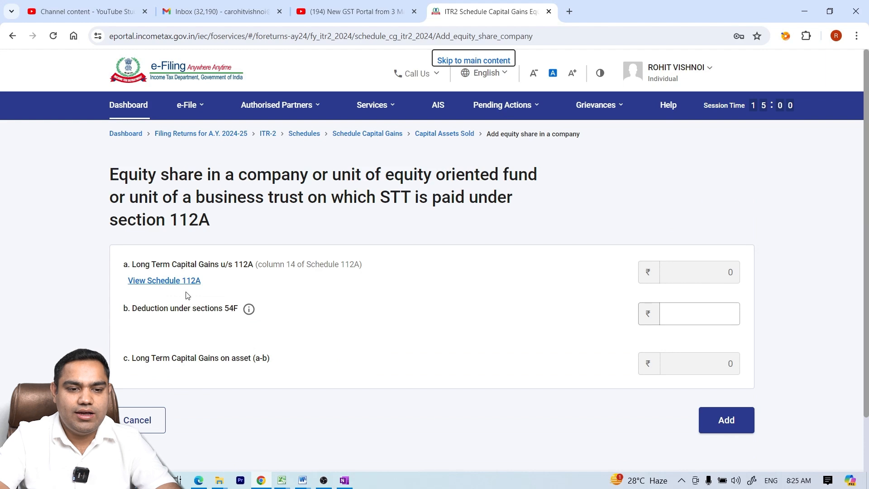
pyautogui.click(172, 285)
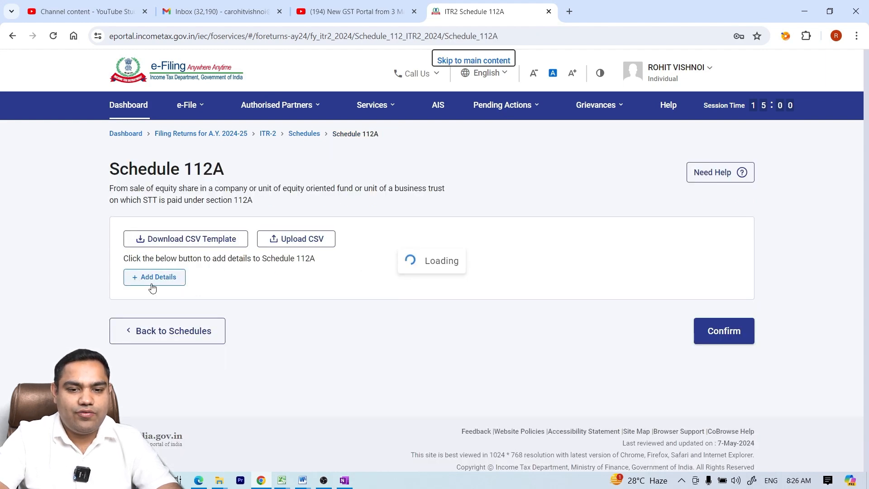
pyautogui.click(159, 282)
pyautogui.click(188, 281)
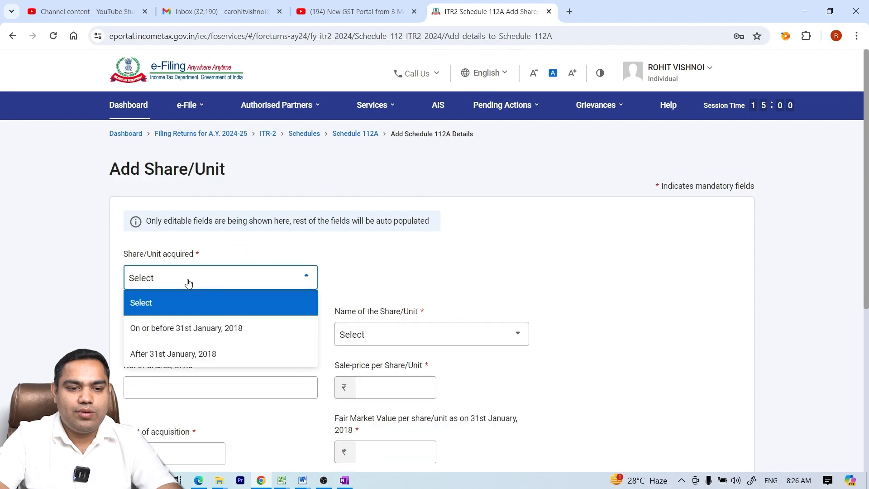
pyautogui.click(190, 356)
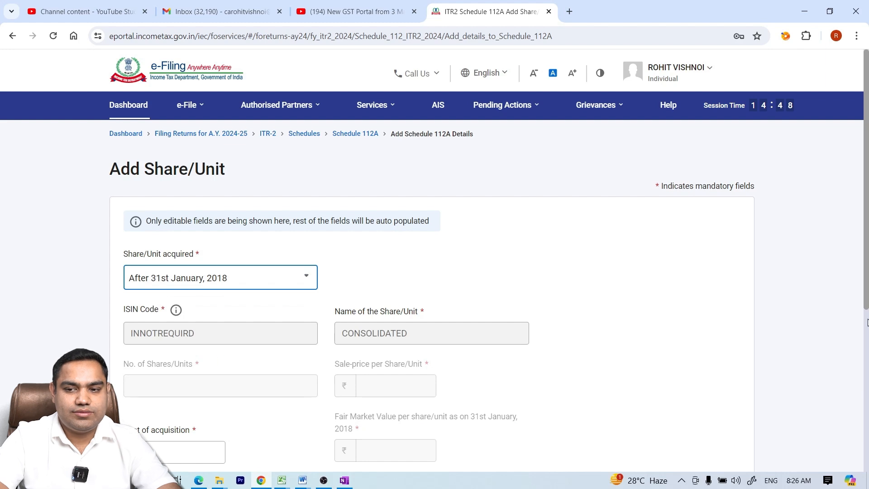
# For the Schedule 112A share, enter cost of acquisition 300000, full value of consideration 250000 and transfer expenditure 5500.
pyautogui.scroll(-2, 867, 277)
pyautogui.click(218, 346)
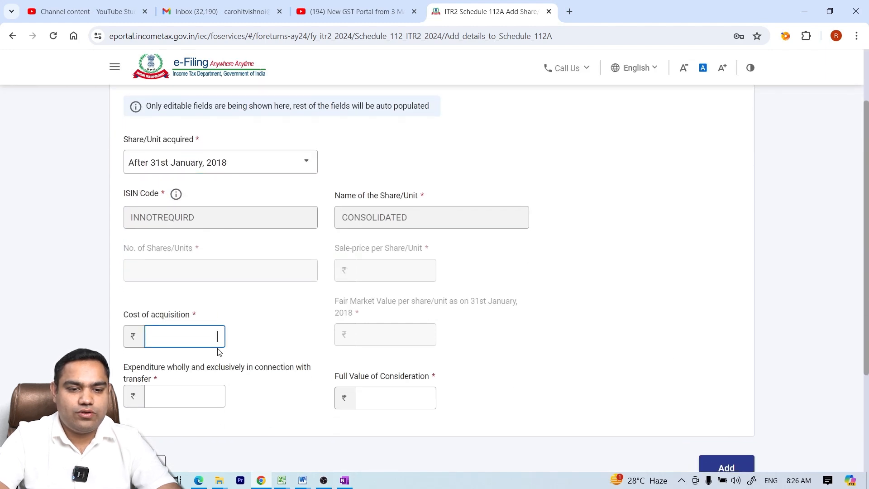
pyautogui.write('30')
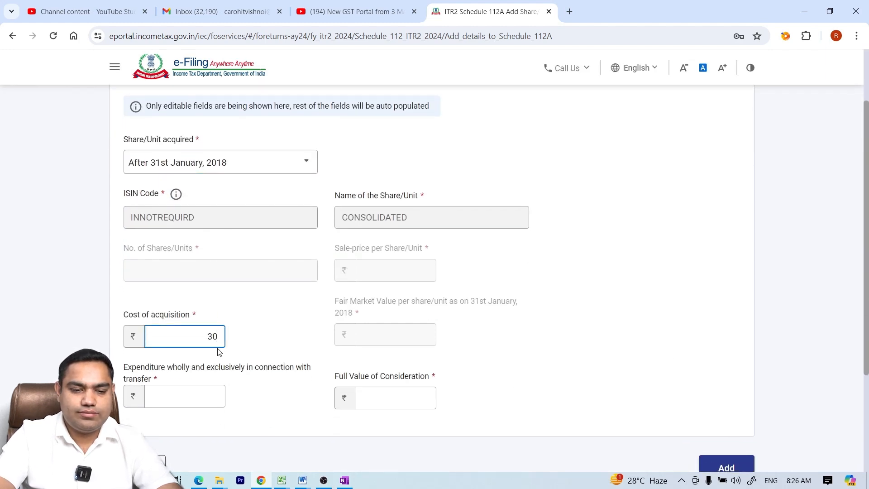
pyautogui.write('0000')
pyautogui.click(399, 400)
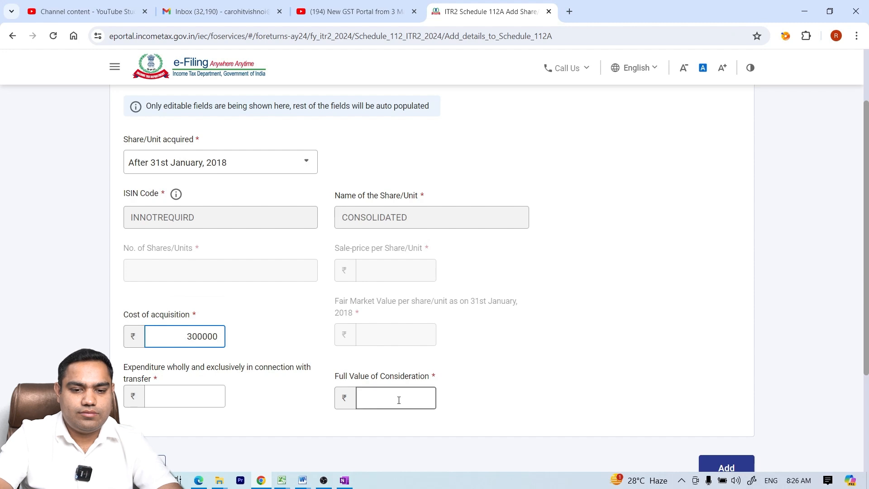
pyautogui.write('2,50,000')
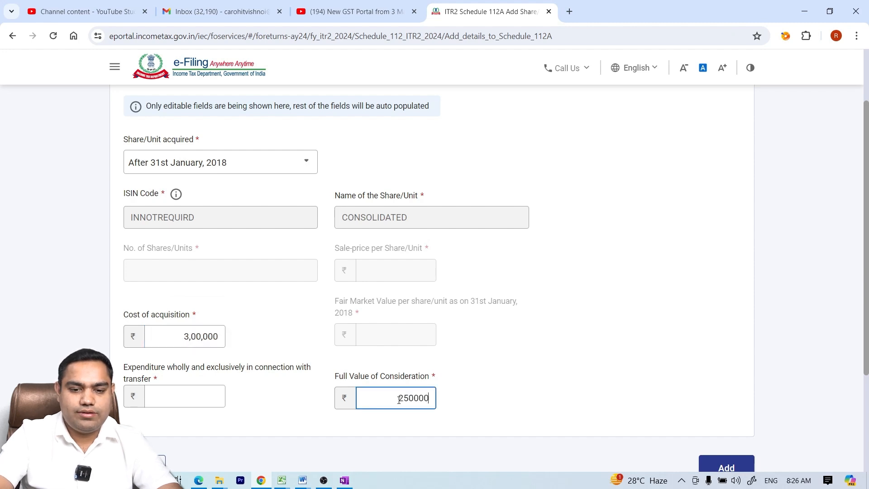
pyautogui.click(187, 384)
pyautogui.click(178, 395)
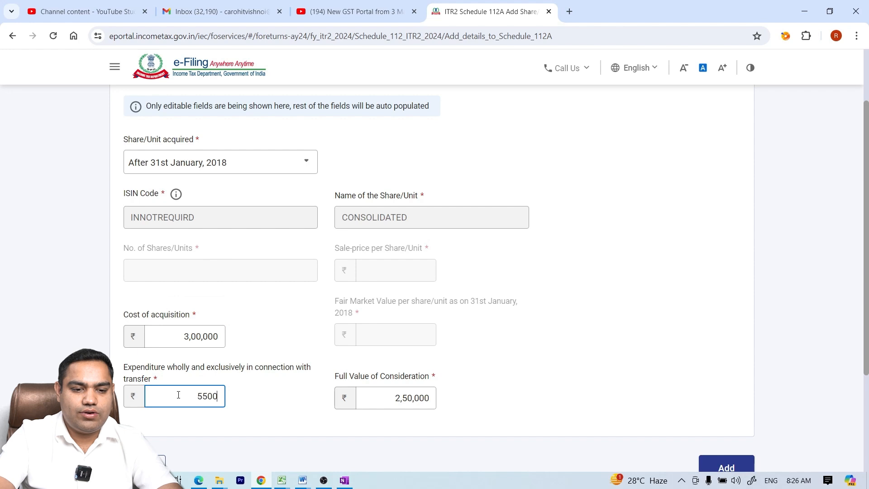
pyautogui.click(339, 414)
# Add the completed share entry to Schedule 112A and confirm the schedule.
pyautogui.scroll(-2, 687, 377)
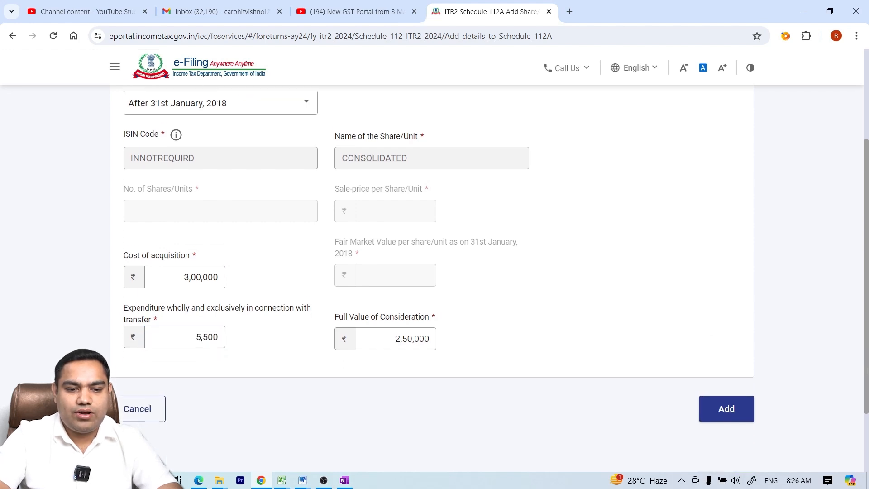
pyautogui.click(724, 402)
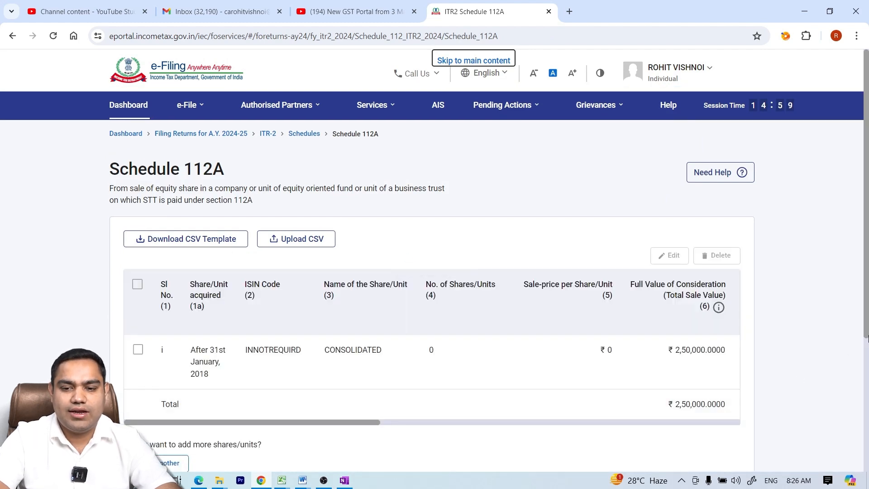
pyautogui.moveTo(867, 274); pyautogui.dragTo(821, 368)
pyautogui.click(726, 355)
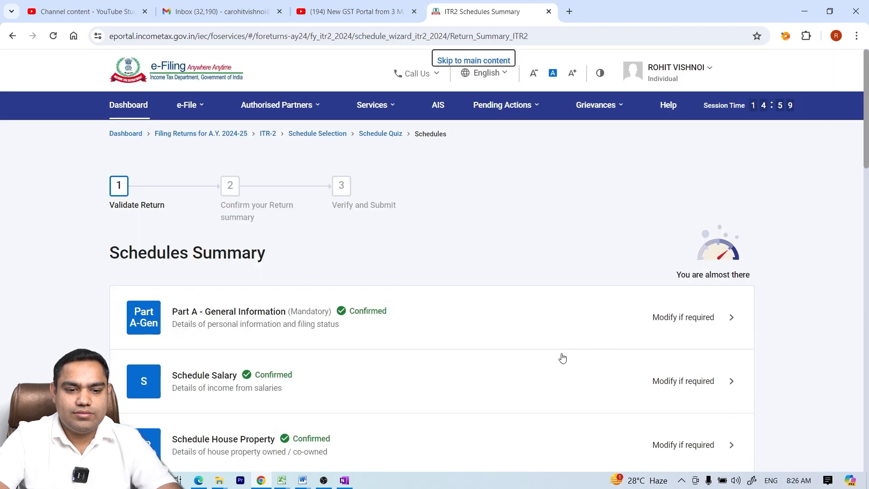
# Open Schedule VDA for confirmation, dismiss the section 234C notice and start a new virtual digital asset transfer entry.
pyautogui.click(868, 181)
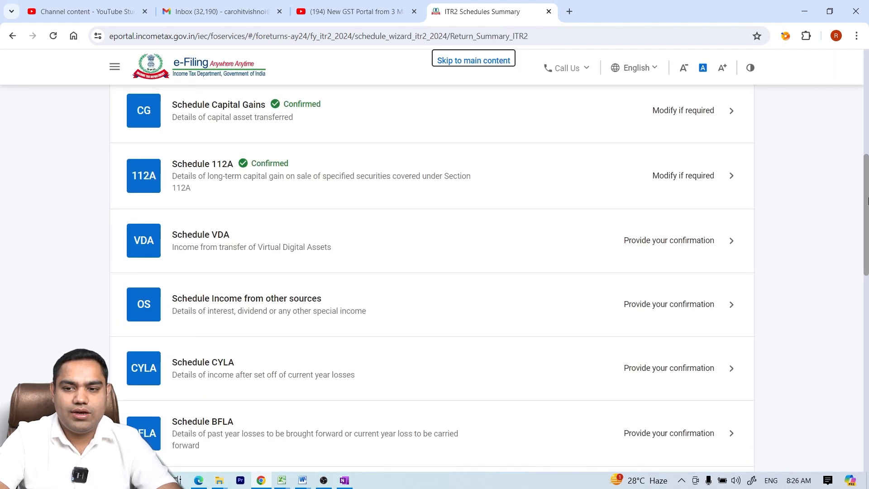
pyautogui.scroll(1, 851, 217)
pyautogui.click(707, 294)
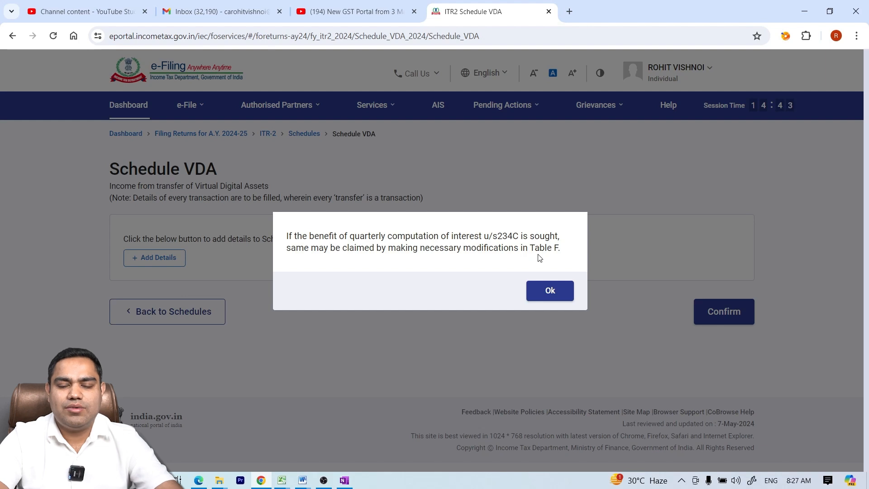
pyautogui.click(546, 286)
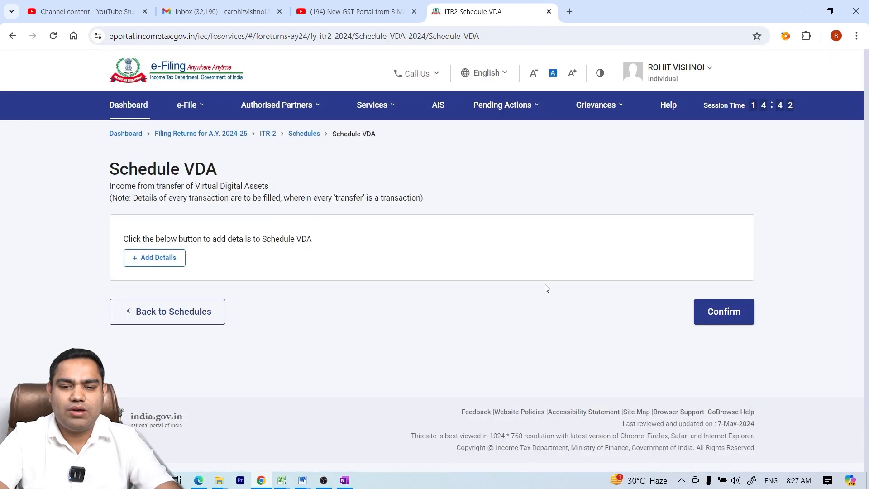
pyautogui.click(169, 267)
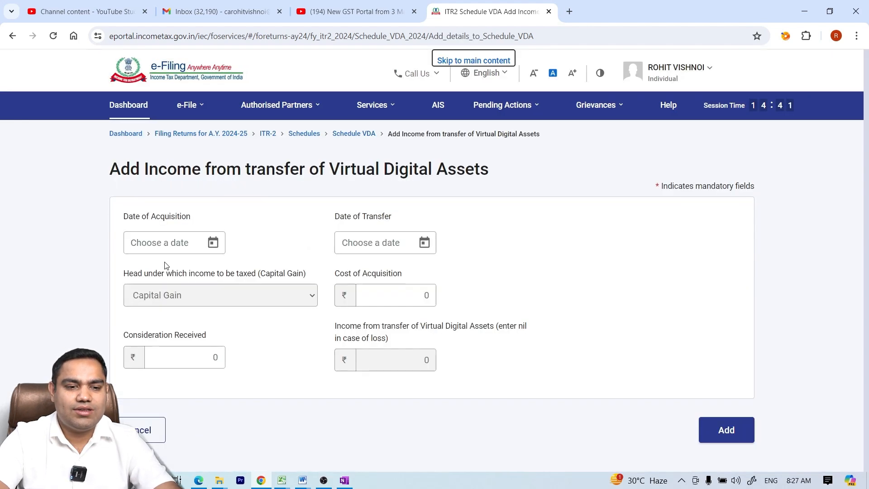
# Set the virtual digital asset's date of acquisition to 13-Apr-2023 and its date of transfer to 18-Mar-2024.
pyautogui.click(215, 244)
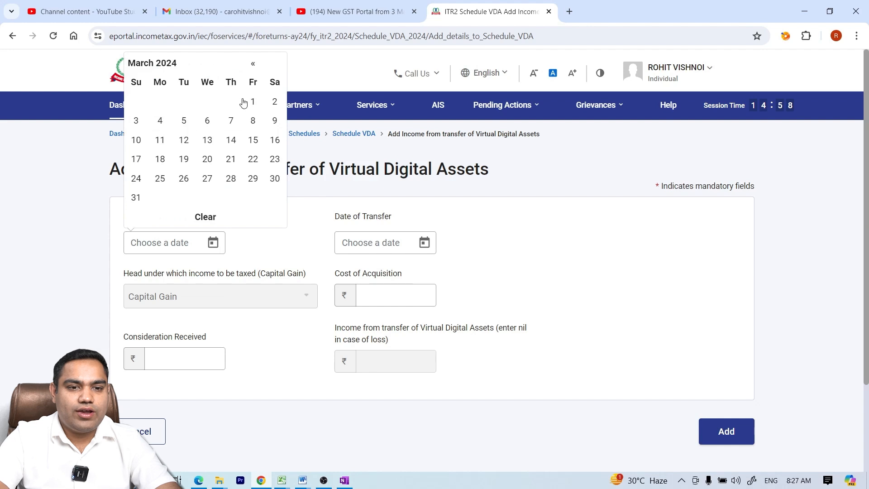
pyautogui.click(253, 67)
pyautogui.click(252, 66)
pyautogui.doubleClick(252, 66)
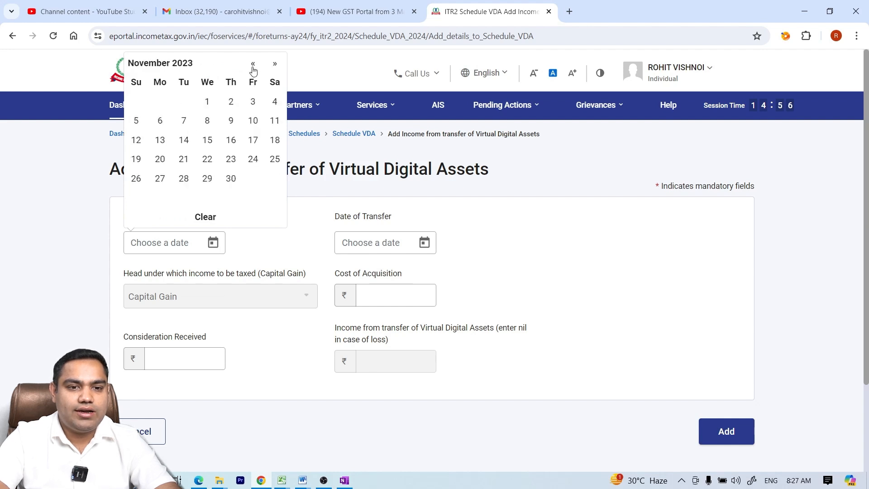
pyautogui.tripleClick(253, 66)
pyautogui.tripleClick(252, 66)
pyautogui.click(253, 66)
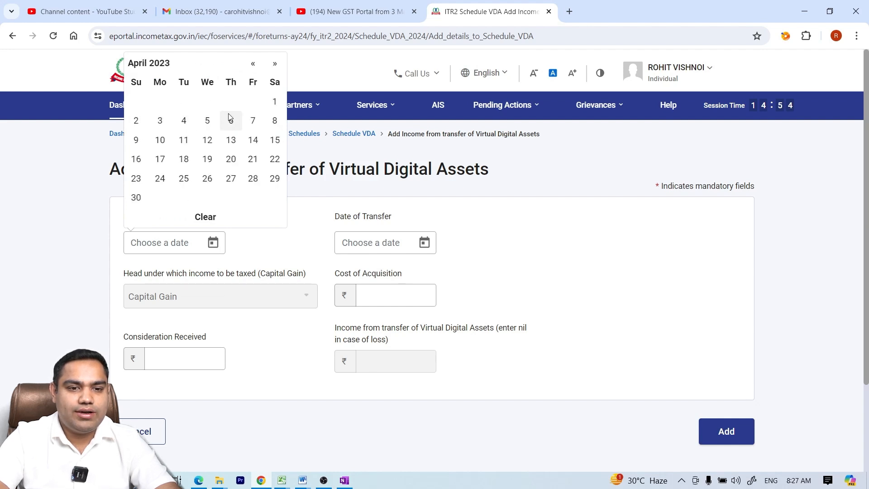
pyautogui.click(231, 140)
pyautogui.click(424, 243)
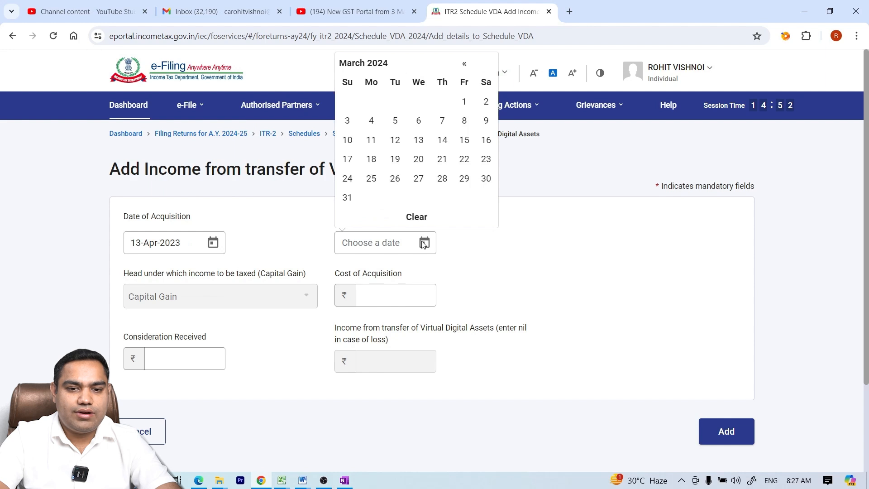
pyautogui.click(372, 160)
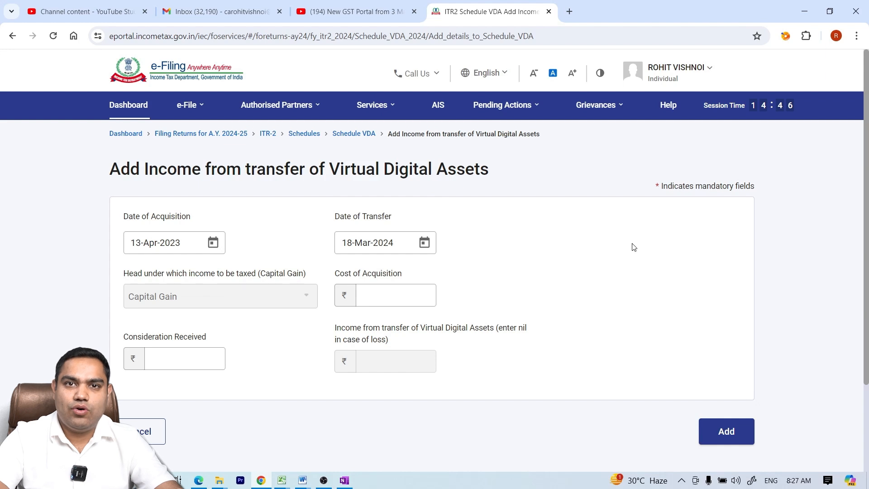
# Enter 2,20,000 as cost of acquisition and 2,30,000 as consideration received for the virtual digital asset.
pyautogui.moveTo(867, 202); pyautogui.dragTo(867, 245)
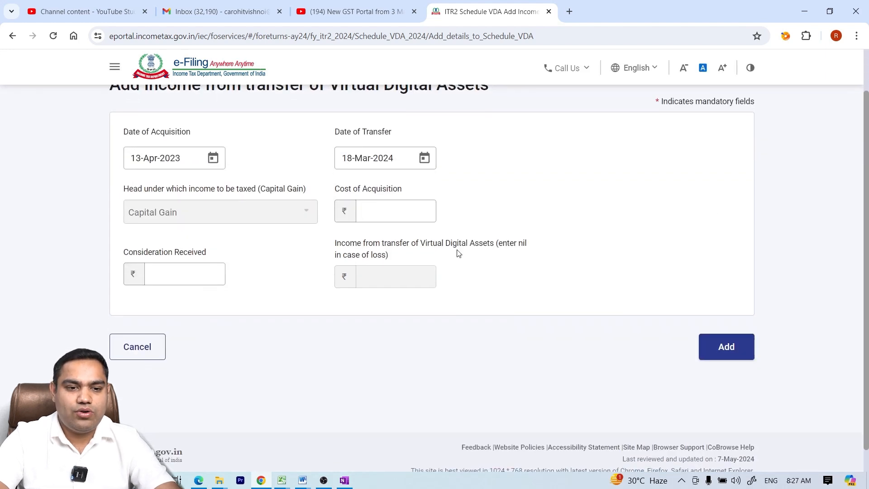
pyautogui.click(196, 277)
pyautogui.click(362, 212)
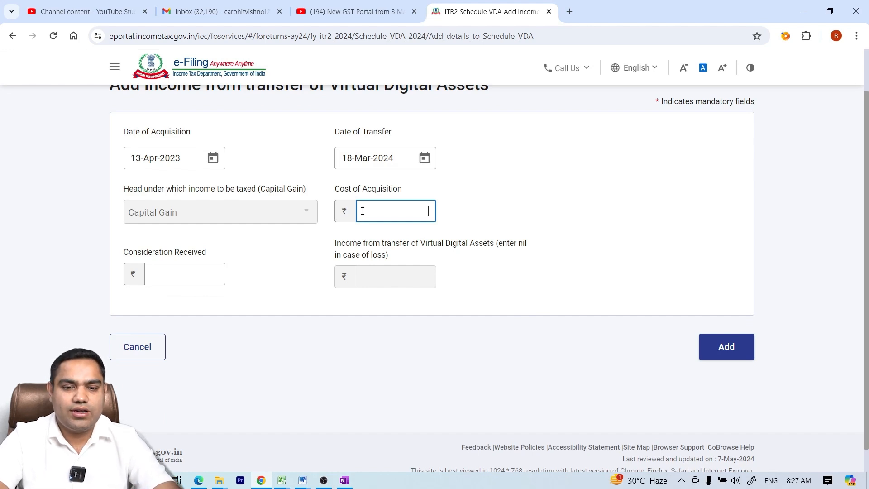
pyautogui.write('2')
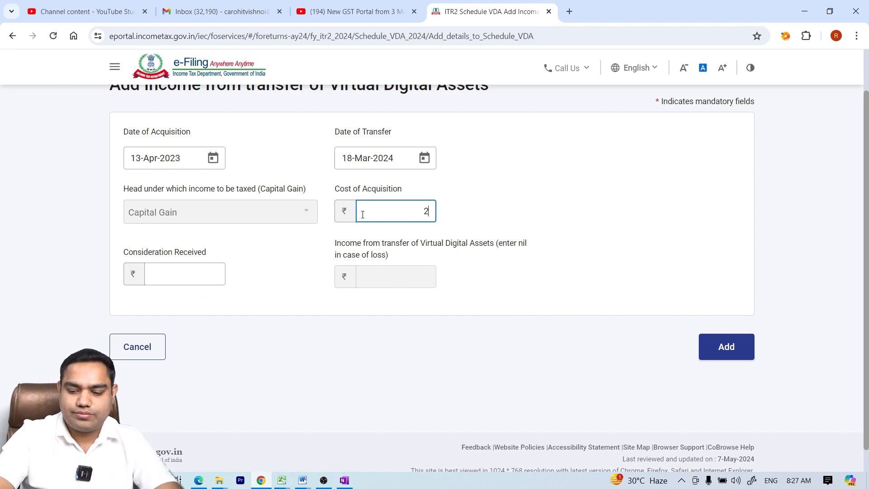
pyautogui.write(',20,000')
pyautogui.click(191, 277)
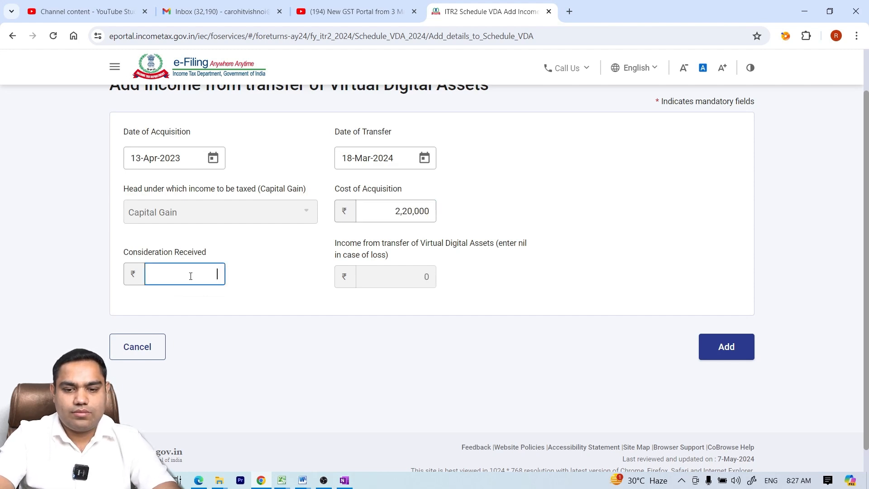
pyautogui.write('230000')
pyautogui.click(236, 329)
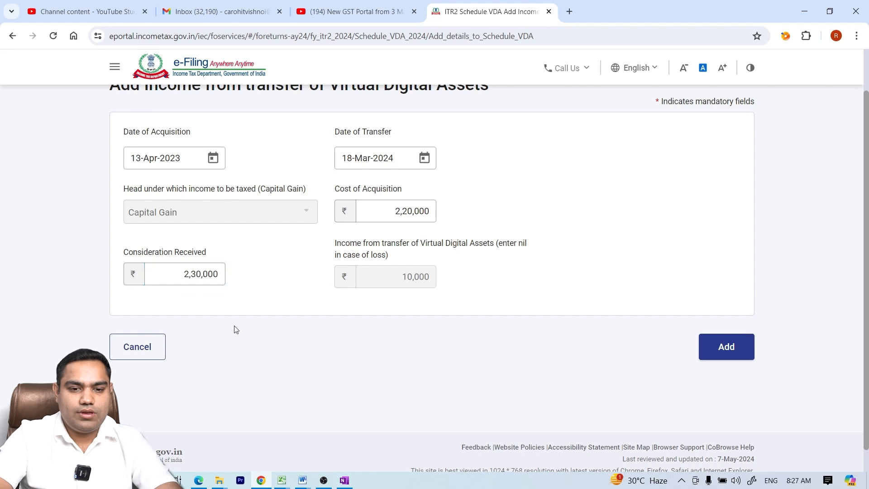
# Add the completed virtual digital asset entry and confirm Schedule VDA.
pyautogui.click(712, 355)
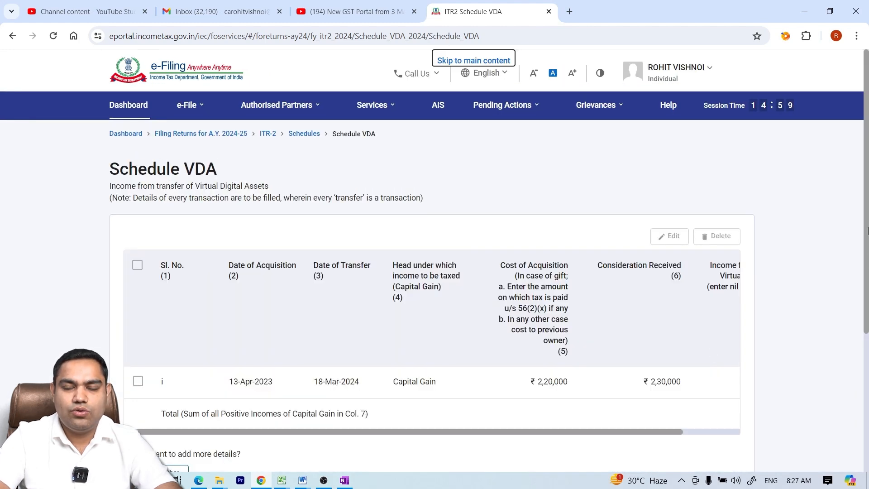
pyautogui.scroll(-2, 867, 231)
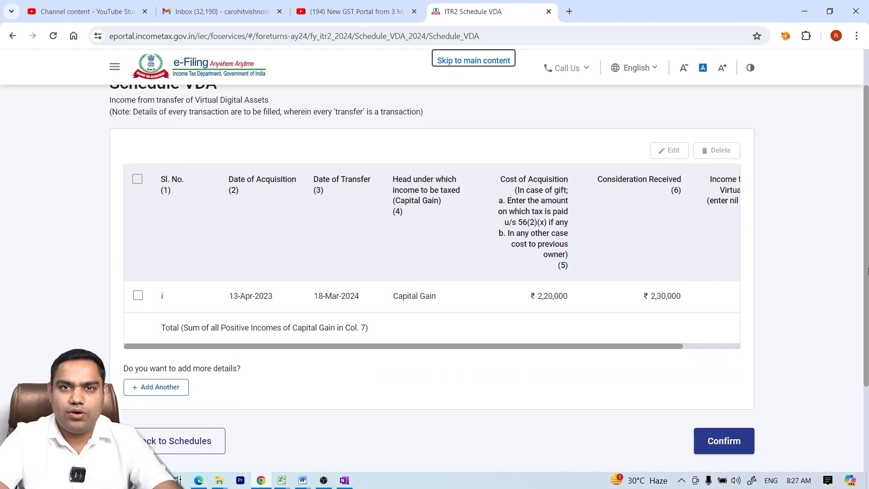
pyautogui.scroll(-2, 867, 270)
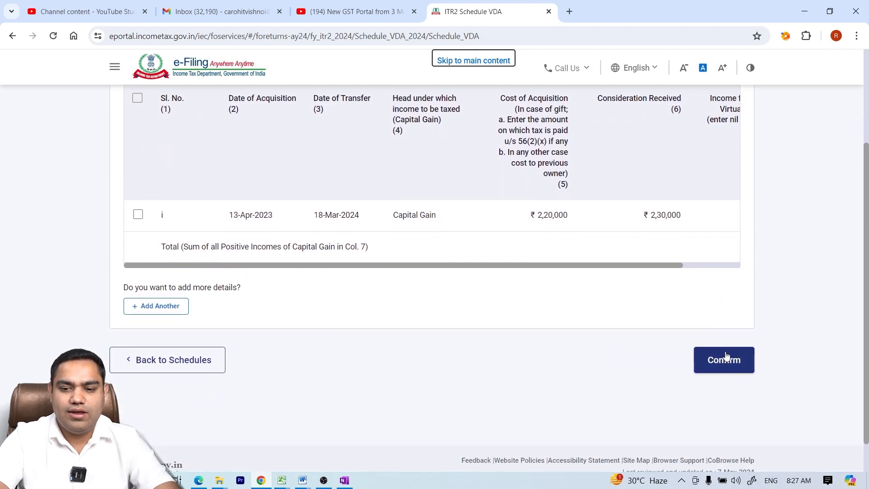
pyautogui.click(725, 357)
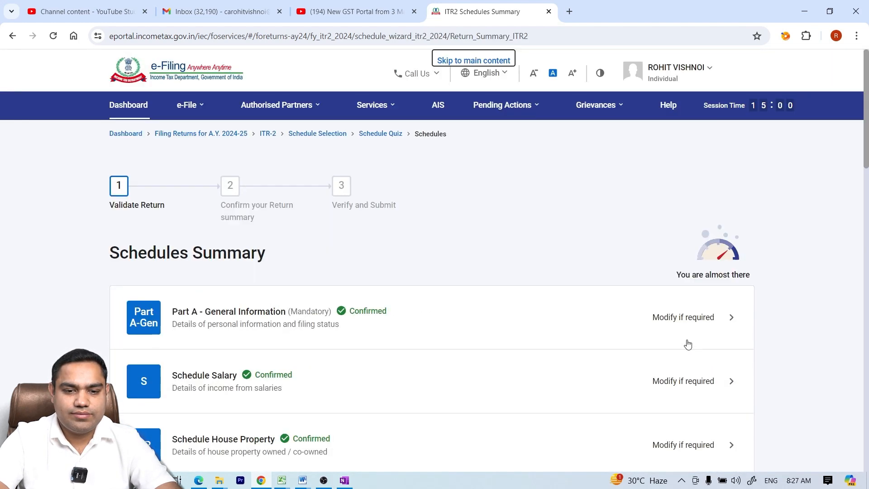
# Open Schedule Income from other sources and start another gross income entry chargeable at normal applicable rates.
pyautogui.moveTo(867, 159); pyautogui.dragTo(867, 289)
pyautogui.click(703, 227)
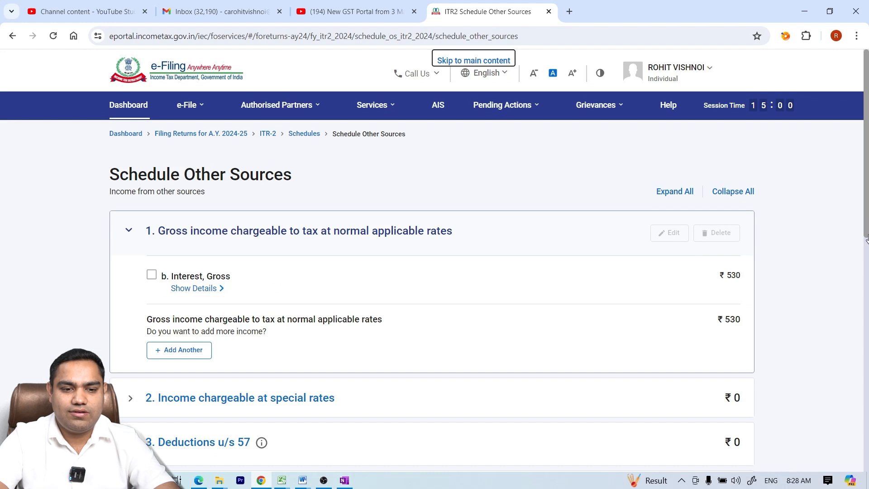
pyautogui.scroll(-3, 861, 209)
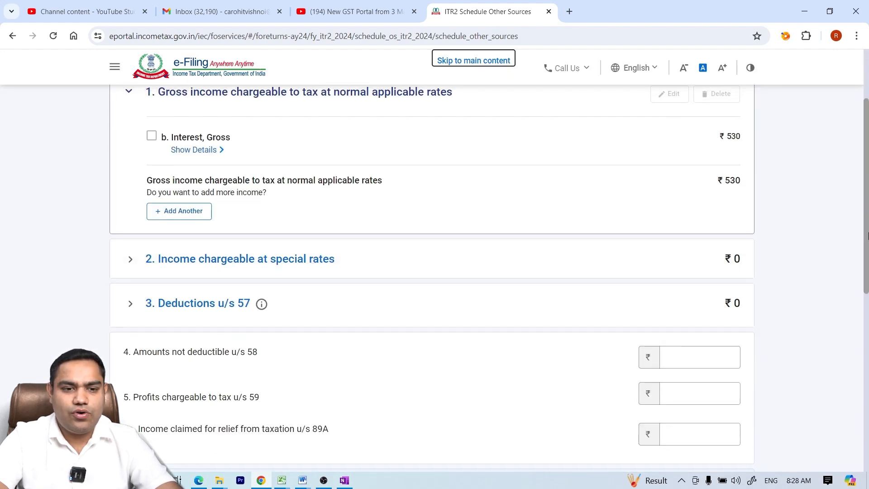
pyautogui.scroll(2, 858, 189)
pyautogui.click(181, 312)
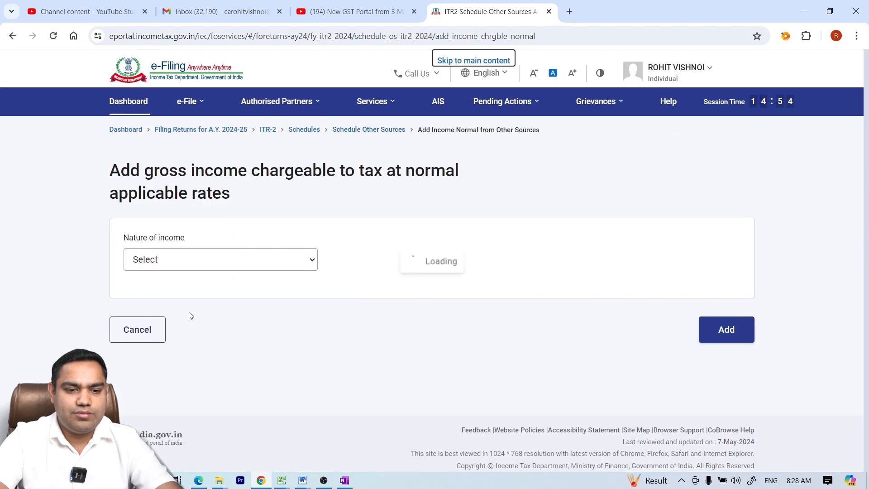
# Add Dividends, Gross as the nature of income, with 6,500 as dividend income other than (ii).
pyautogui.click(235, 271)
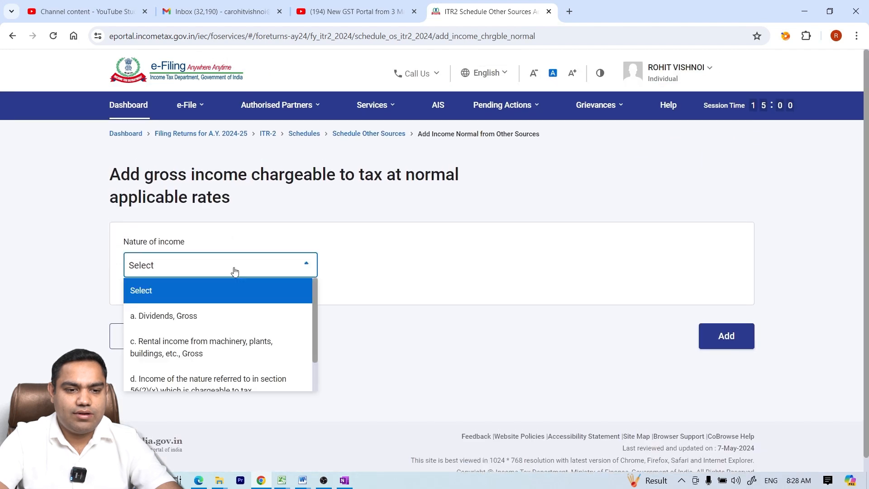
pyautogui.click(207, 317)
pyautogui.click(674, 312)
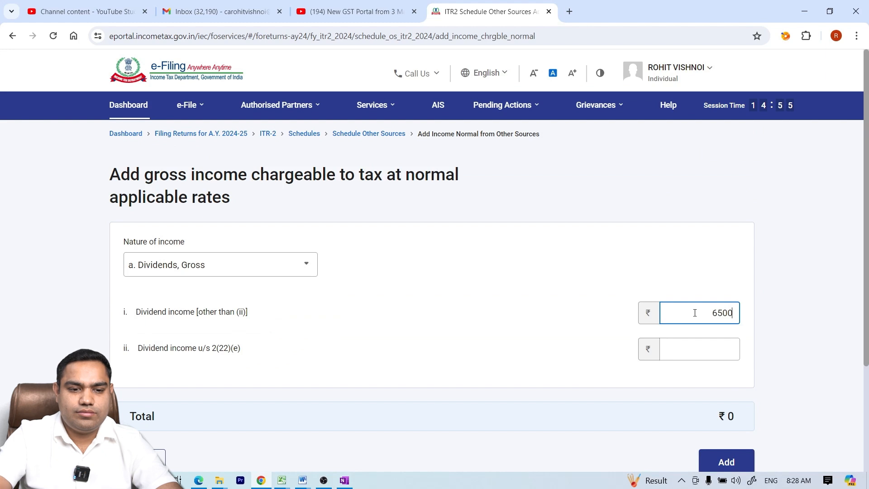
pyautogui.click(509, 376)
pyautogui.moveTo(866, 277); pyautogui.dragTo(867, 371)
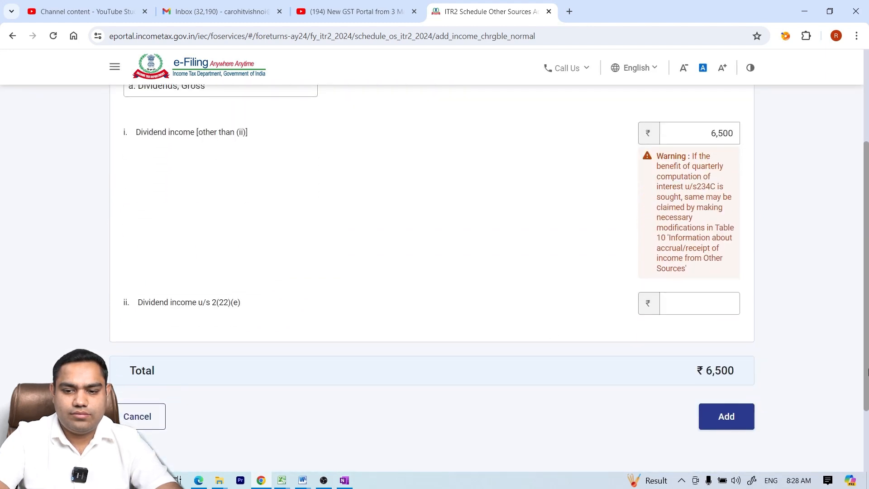
pyautogui.click(734, 423)
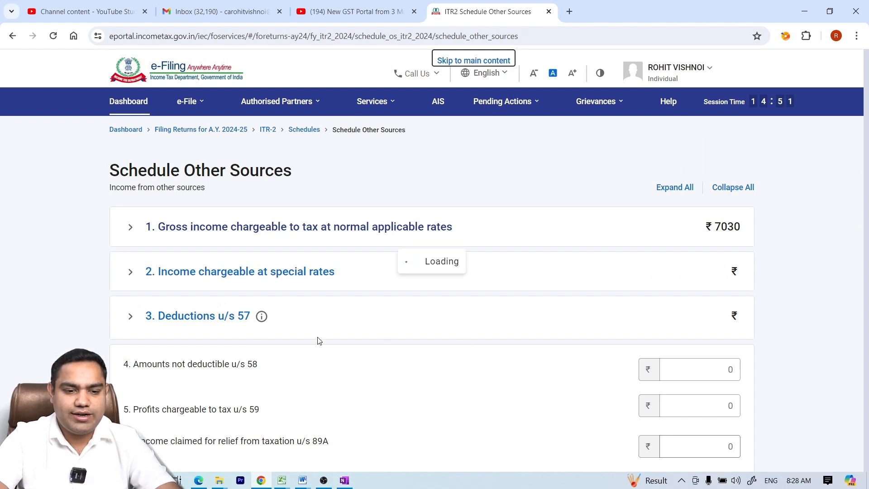
# Start another normal-rate income entry in Schedule Other Sources with the nature "e. Any other income (please specify nature)".
pyautogui.click(177, 401)
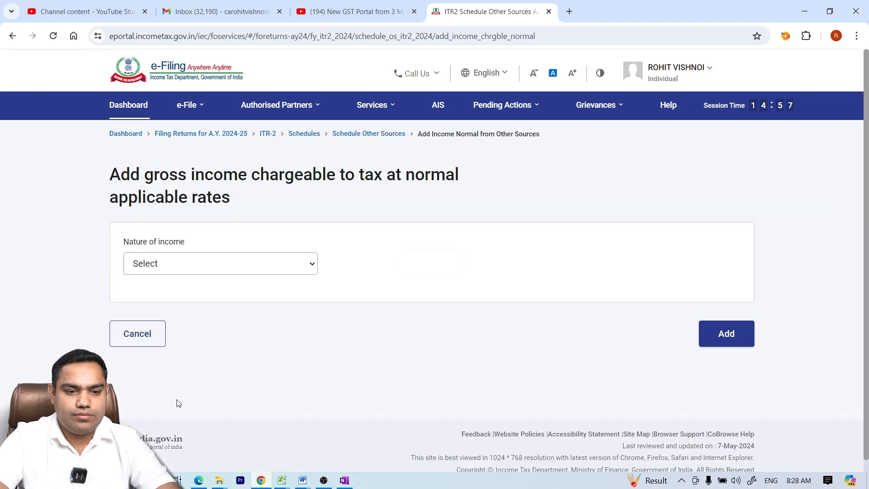
pyautogui.click(200, 273)
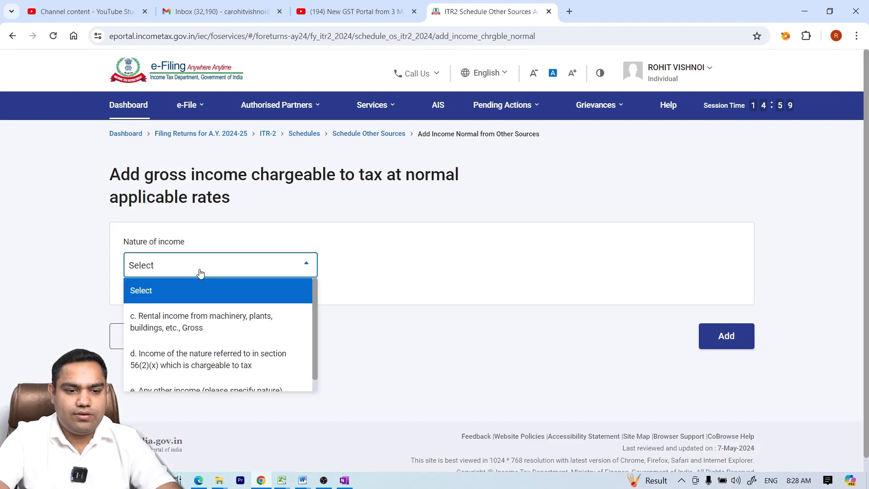
pyautogui.press('Down')
pyautogui.press('Down')
pyautogui.press('Down')
pyautogui.press('Return')
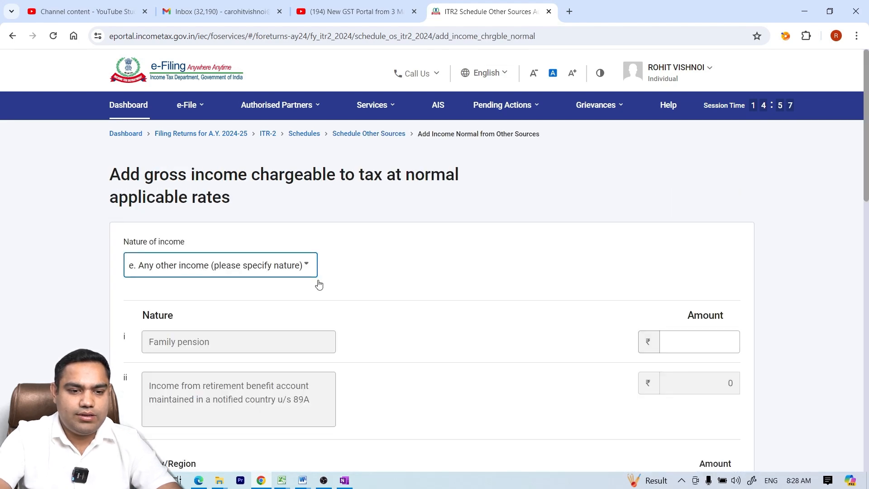
# Specify COMMISSION INCOME with an amount of 35,000 in row vii and add the entry to Schedule Other Sources.
pyautogui.click(867, 232)
pyautogui.moveTo(867, 231); pyautogui.dragTo(868, 341)
pyautogui.click(264, 218)
pyautogui.write('COM')
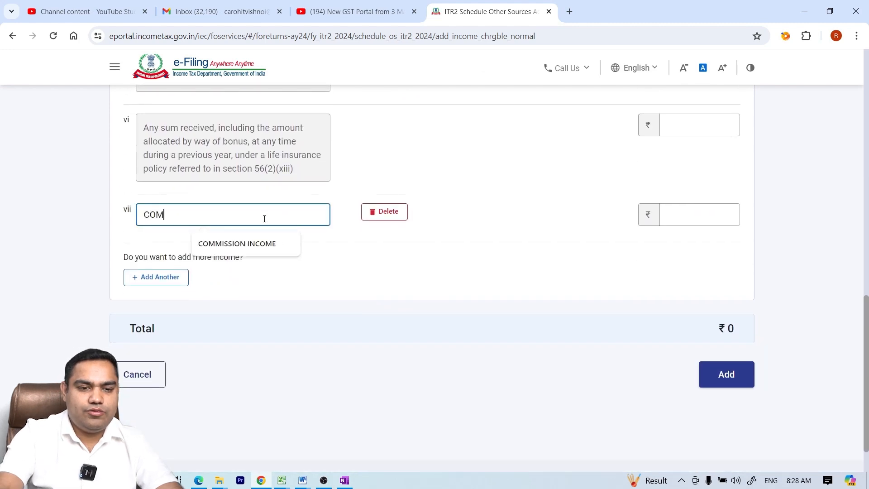
pyautogui.write('MISSION INCO')
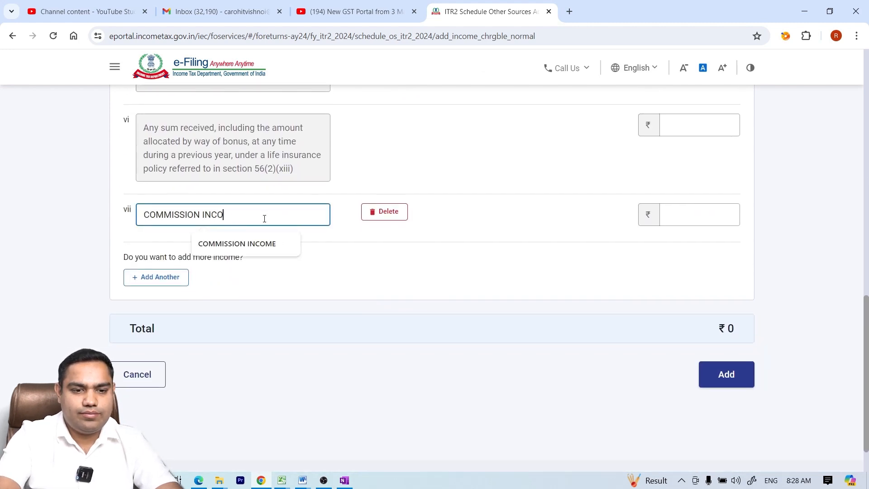
pyautogui.write('ME')
pyautogui.press('Tab')
pyautogui.click(687, 222)
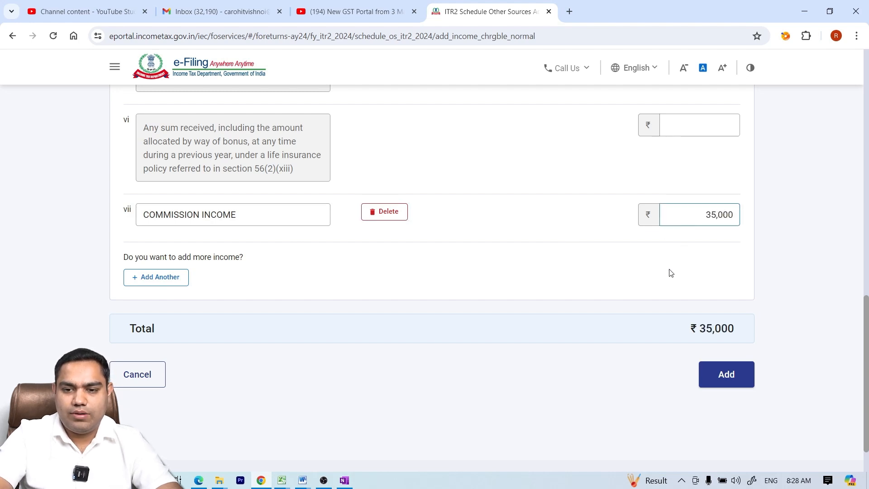
pyautogui.click(716, 371)
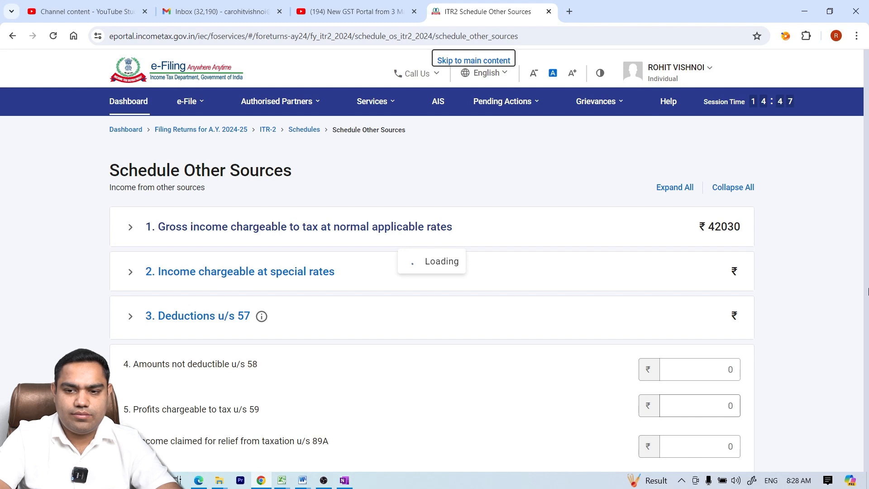
# Review the remaining sections of Schedule Other Sources and confirm the schedule.
pyautogui.scroll(-12, 868, 291)
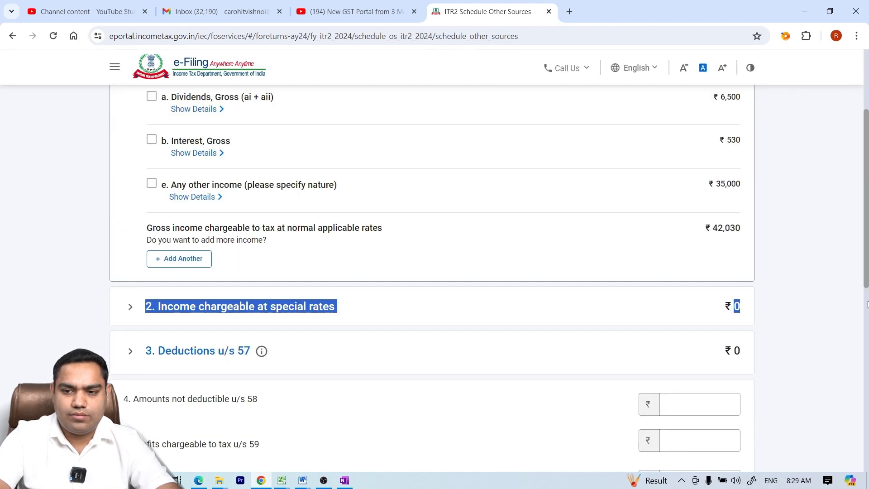
pyautogui.moveTo(867, 318); pyautogui.dragTo(866, 315)
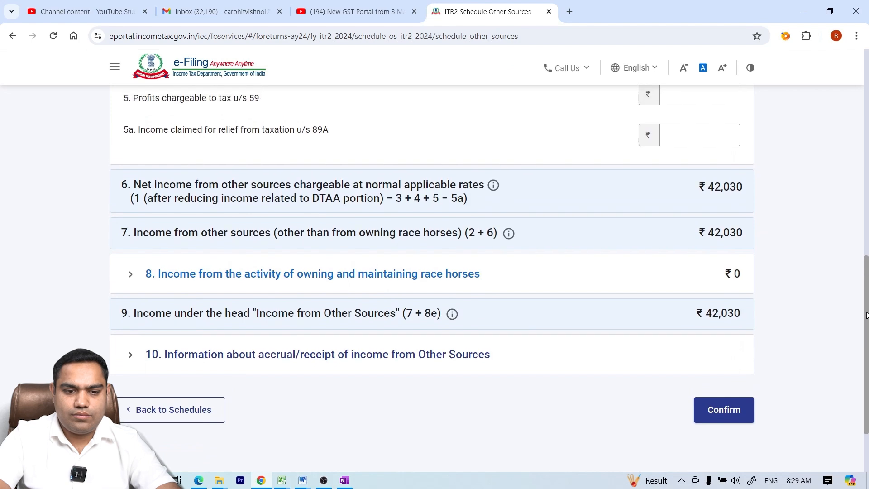
pyautogui.click(721, 426)
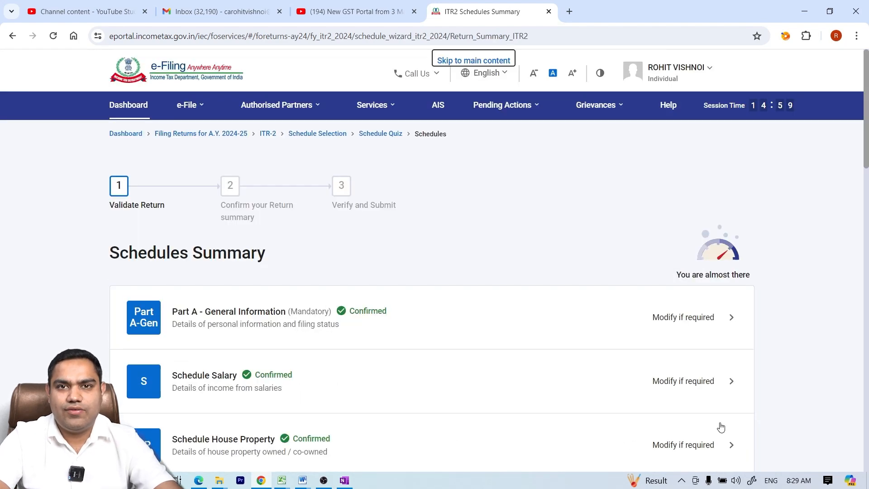
# Review the current-year loss set-off table in Schedule CYLA and confirm the schedule.
pyautogui.moveTo(867, 144); pyautogui.dragTo(866, 284)
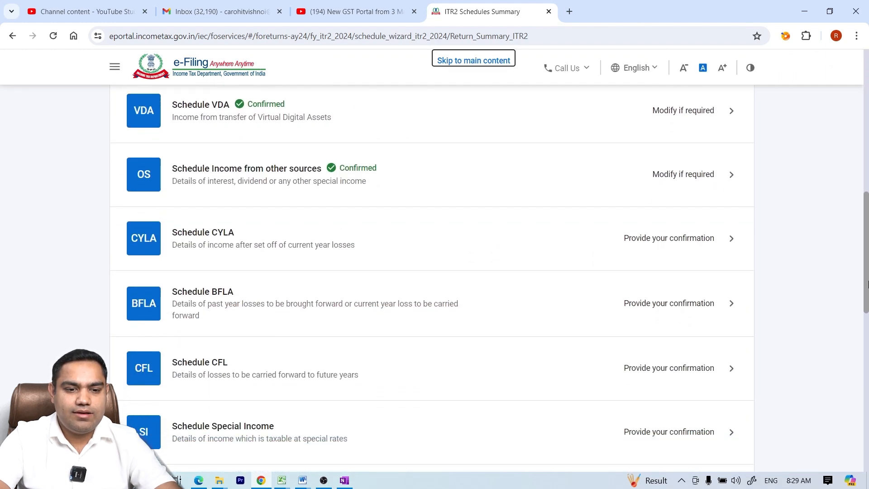
pyautogui.click(674, 250)
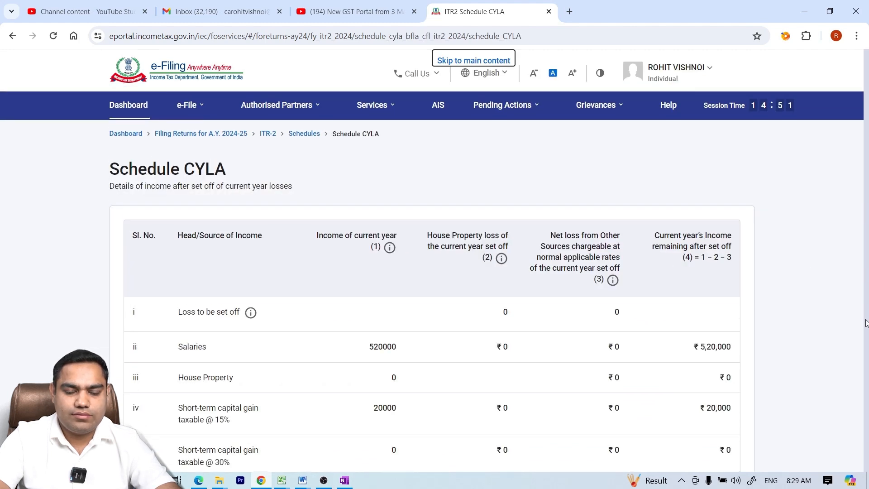
pyautogui.moveTo(866, 323); pyautogui.dragTo(866, 348)
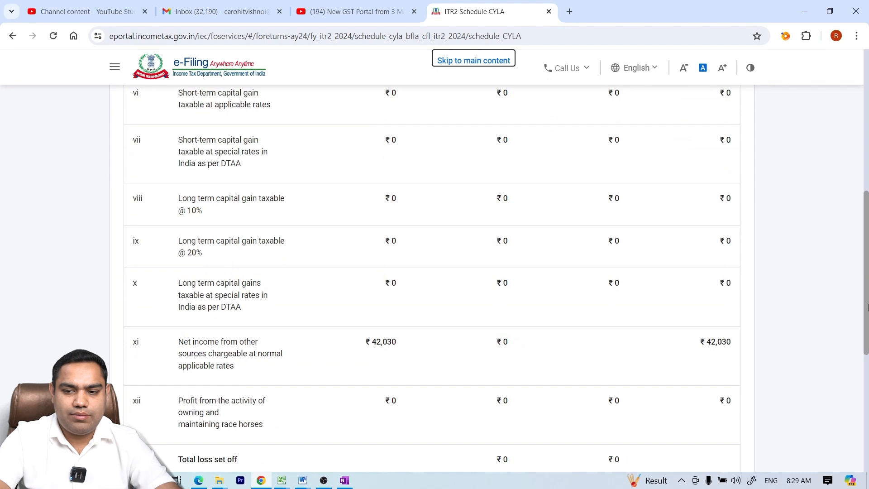
pyautogui.moveTo(866, 308); pyautogui.dragTo(862, 413)
pyautogui.click(733, 351)
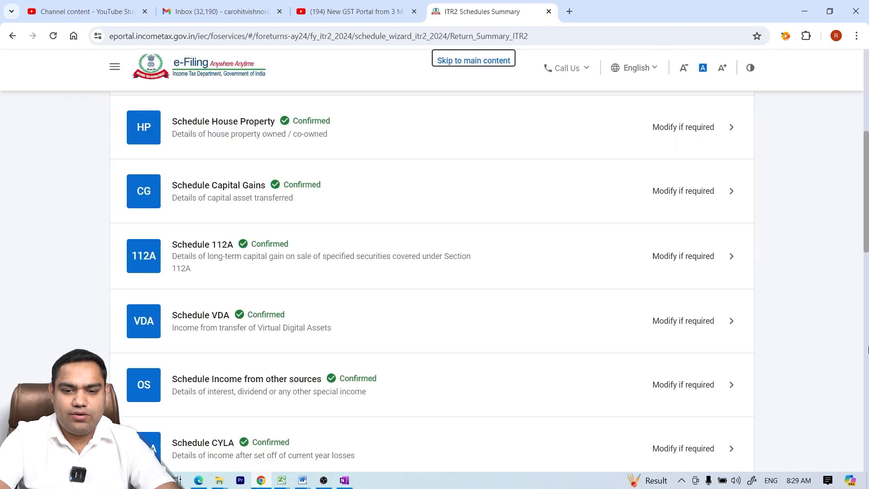
# Compute the brought forward loss set off in Schedule BFLA and continue to complete the schedule.
pyautogui.scroll(-2, 867, 349)
pyautogui.click(701, 410)
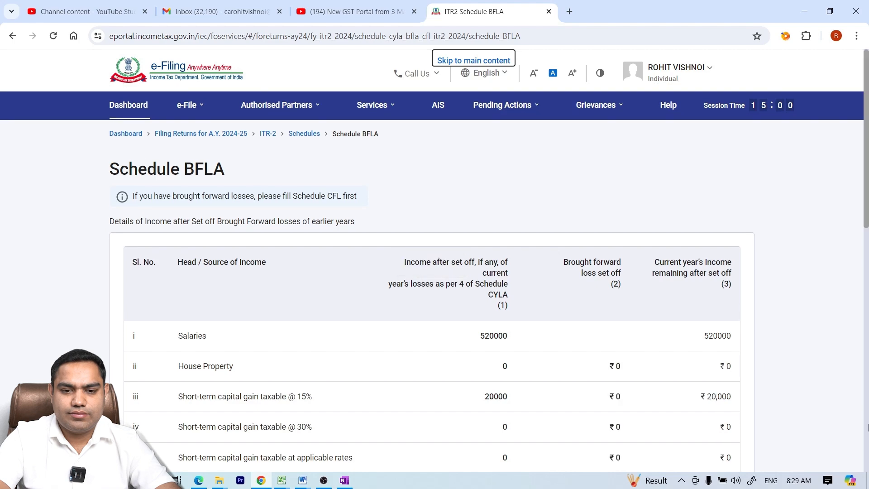
pyautogui.scroll(-15, 868, 427)
pyautogui.click(718, 328)
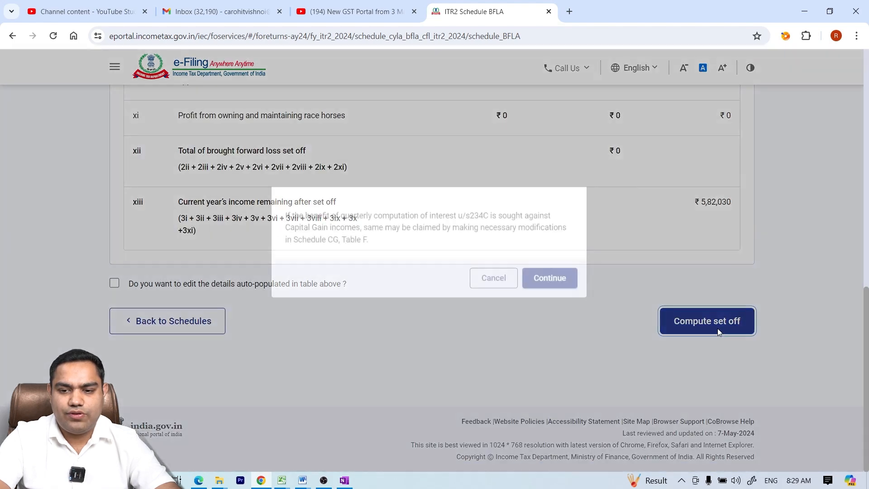
pyautogui.click(535, 297)
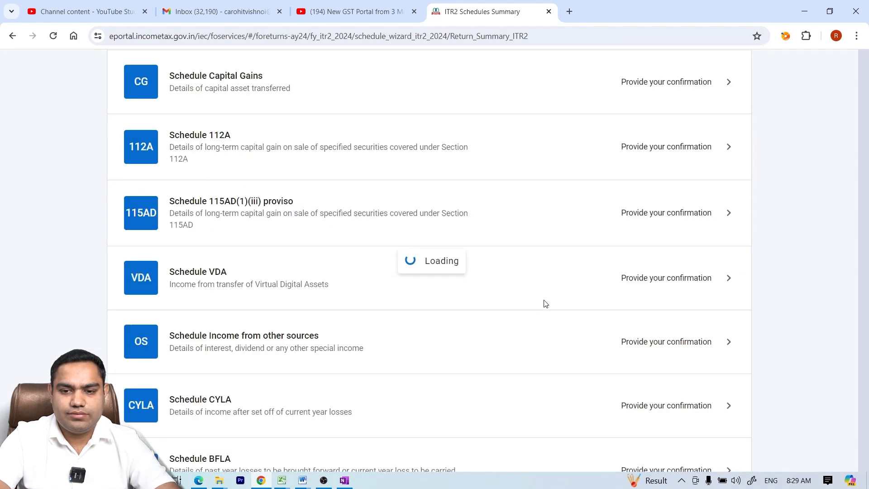
# Review the losses carried forward to future years in Schedule CFL and compute the set off.
pyautogui.scroll(-5, 867, 360)
pyautogui.scroll(-10, 867, 359)
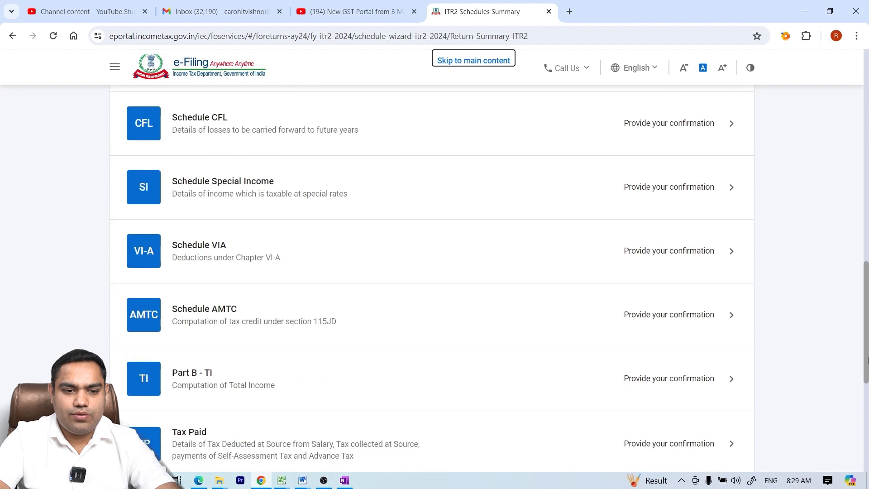
pyautogui.moveTo(866, 279); pyautogui.dragTo(864, 253)
pyautogui.click(715, 218)
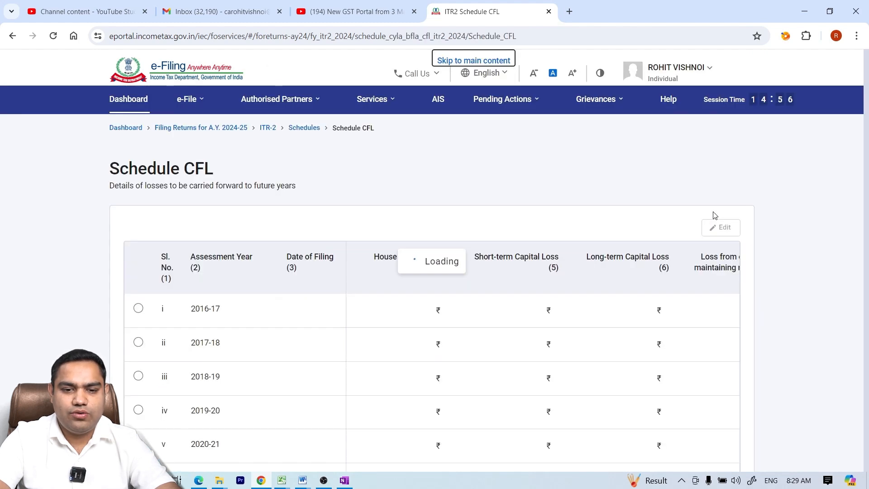
pyautogui.scroll(-8, 867, 302)
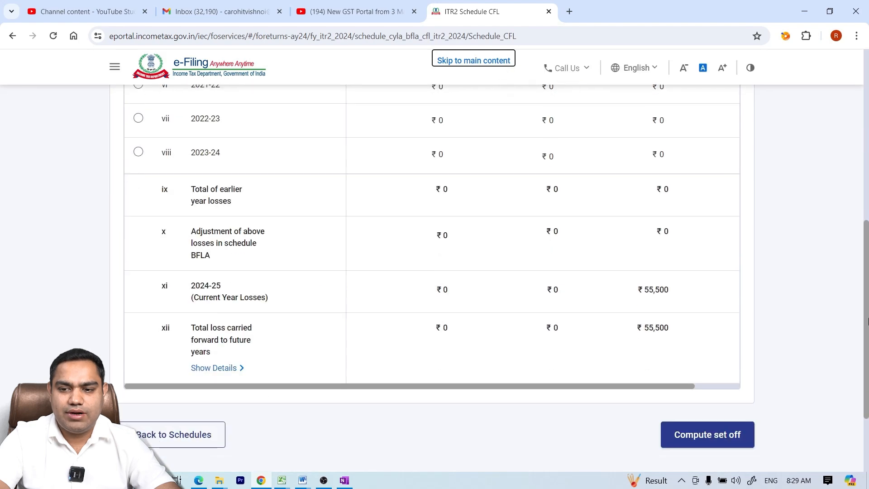
pyautogui.click(685, 435)
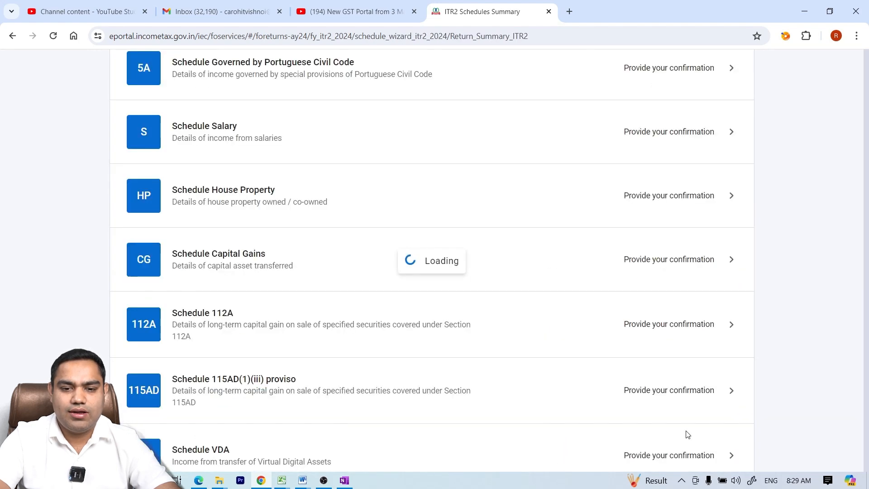
# Review the income chargeable at special rates in Schedule Special Income and confirm the schedule.
pyautogui.scroll(-15, 861, 382)
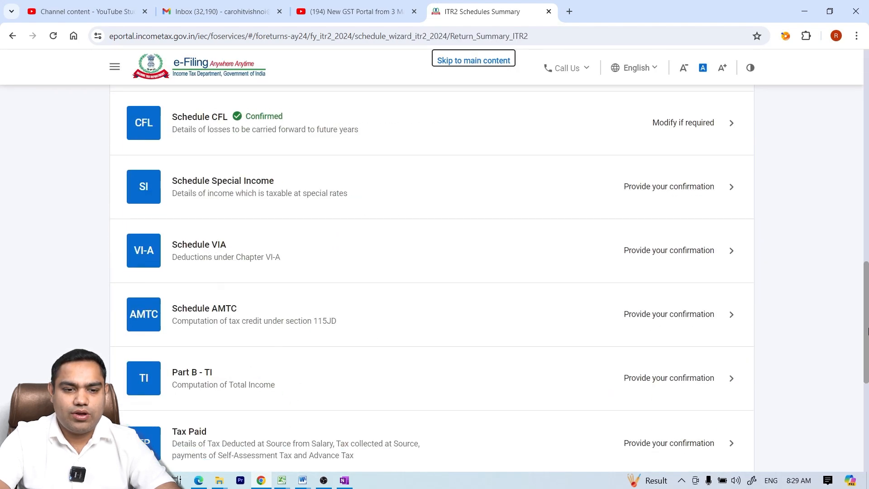
pyautogui.click(701, 199)
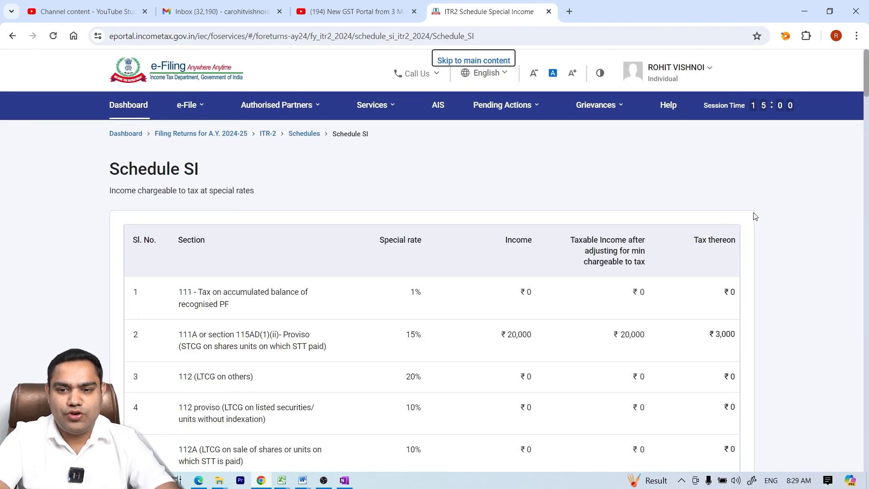
pyautogui.scroll(-20, 754, 216)
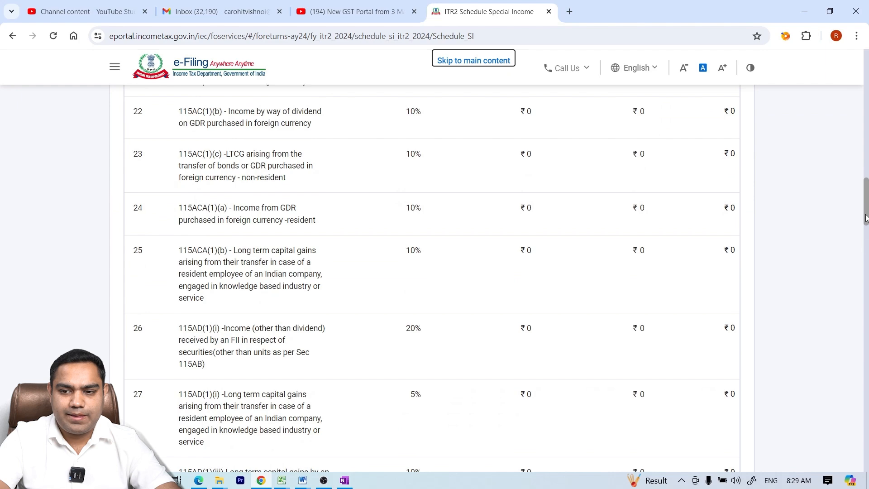
pyautogui.moveTo(866, 218); pyautogui.dragTo(865, 453)
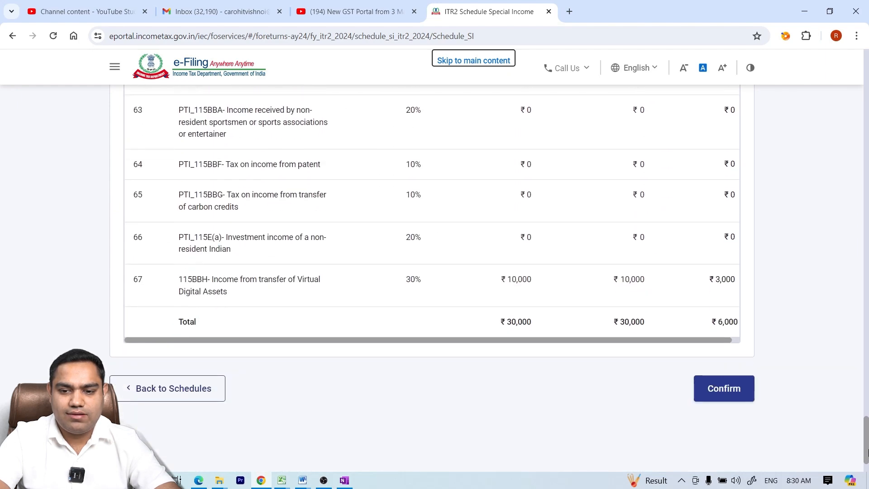
pyautogui.click(718, 389)
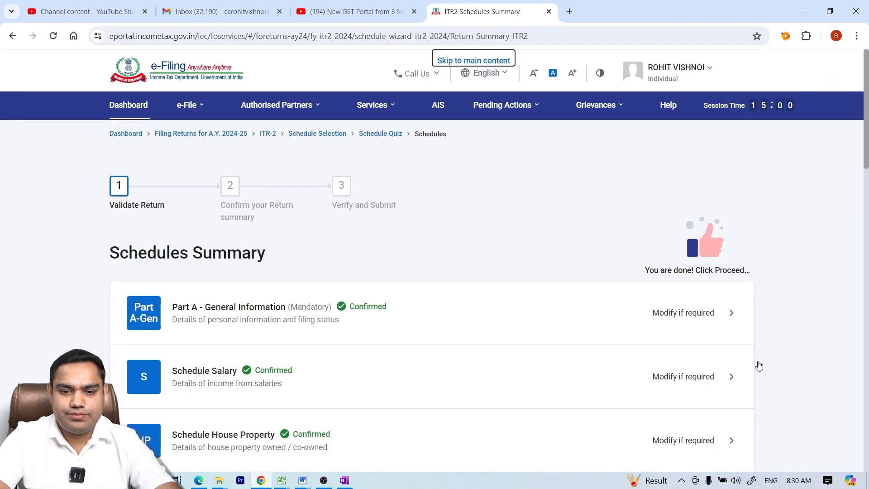
# Review the Chapter VI-A deductions in Schedule VIA and confirm the schedule without adding any.
pyautogui.click(866, 315)
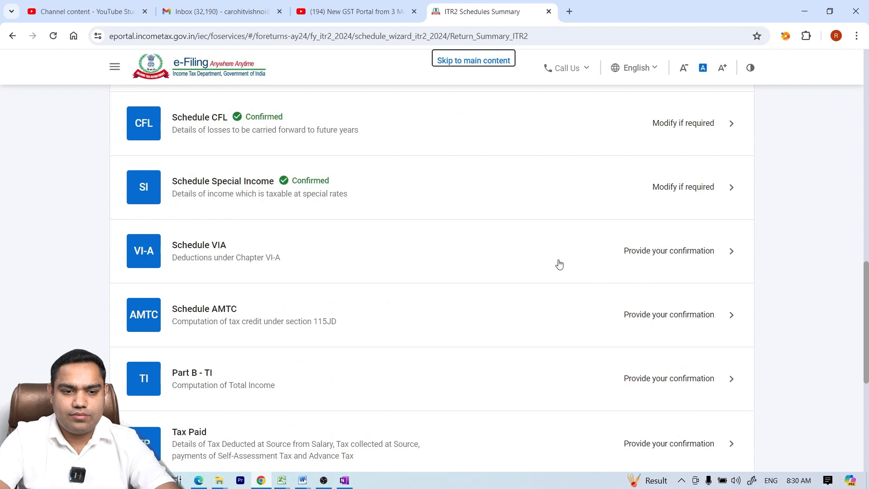
pyautogui.click(725, 248)
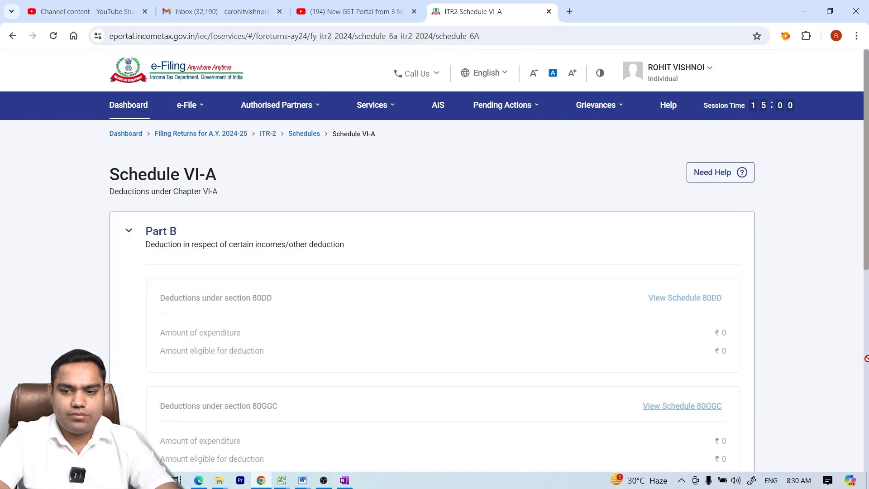
pyautogui.moveTo(866, 109); pyautogui.dragTo(866, 229)
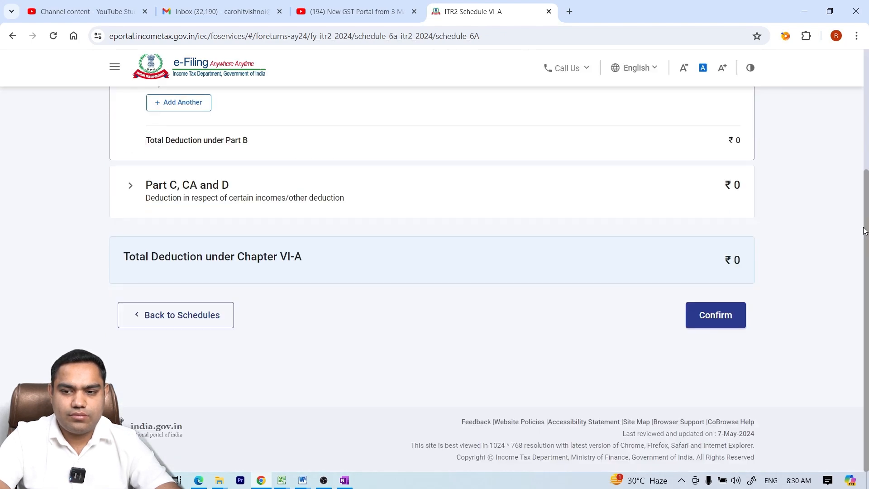
pyautogui.click(711, 324)
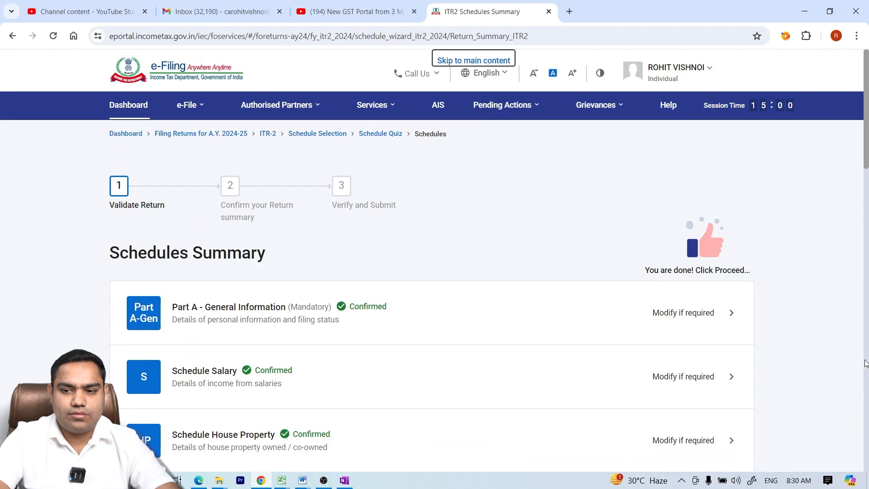
# Confirm Schedule AMTC without adding details of tax credit under section 115JD.
pyautogui.click(866, 363)
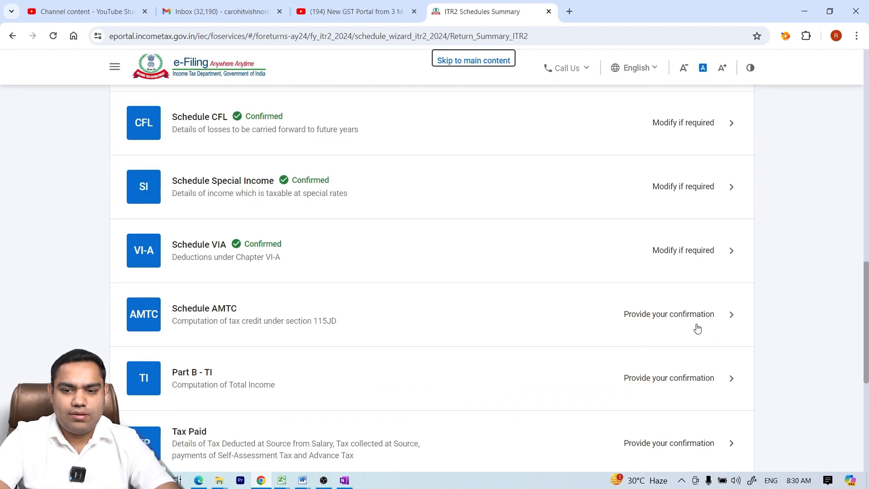
pyautogui.click(696, 328)
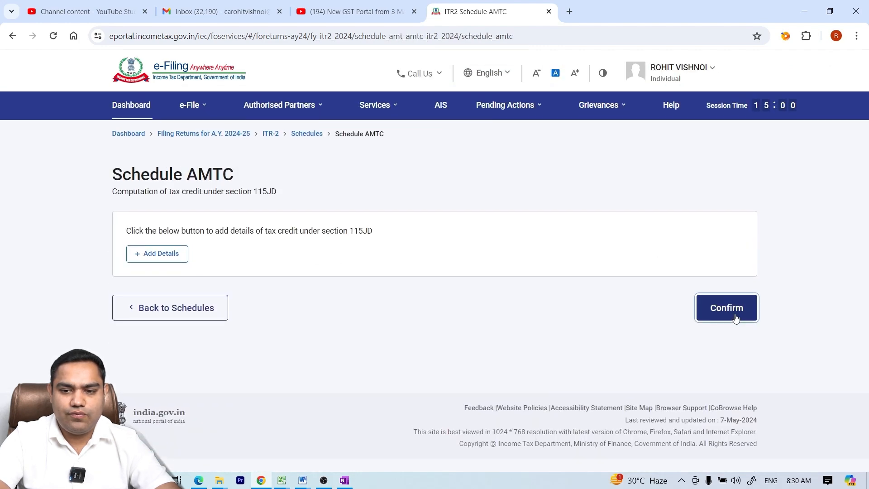
pyautogui.click(726, 308)
# Review the computation of total income in Part B - TI and confirm it.
pyautogui.click(865, 370)
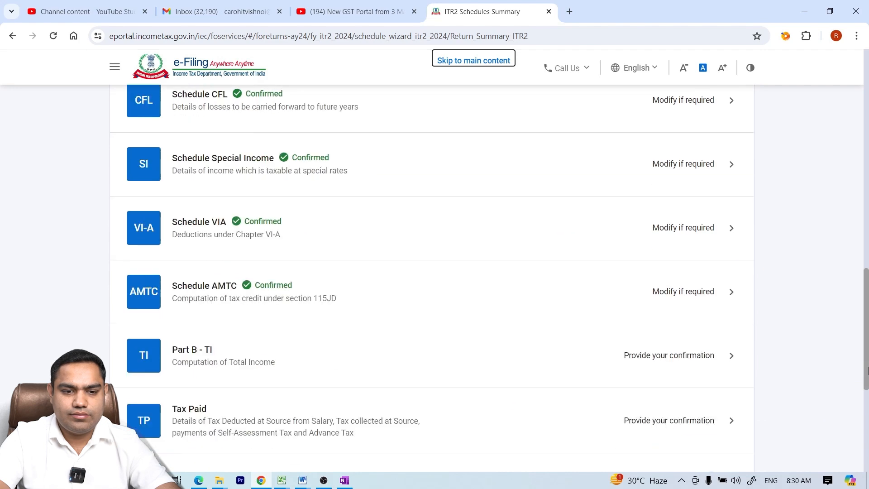
pyautogui.click(731, 364)
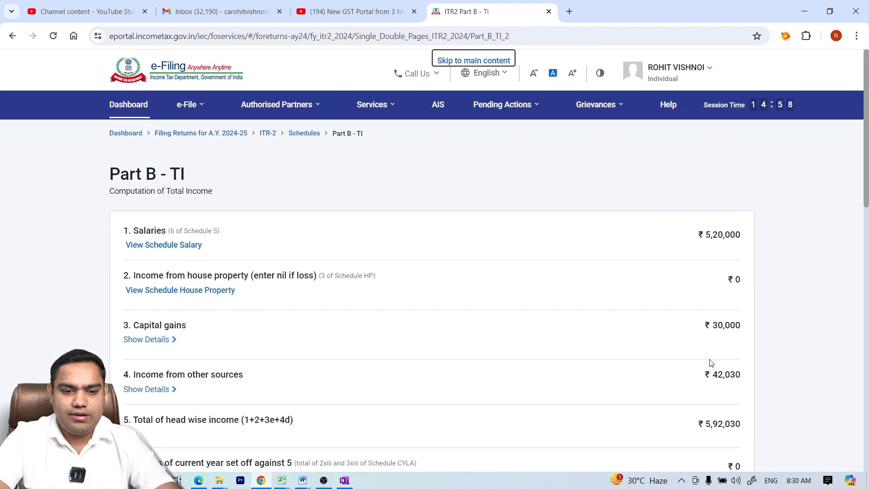
pyautogui.click(865, 311)
pyautogui.scroll(-1, 866, 311)
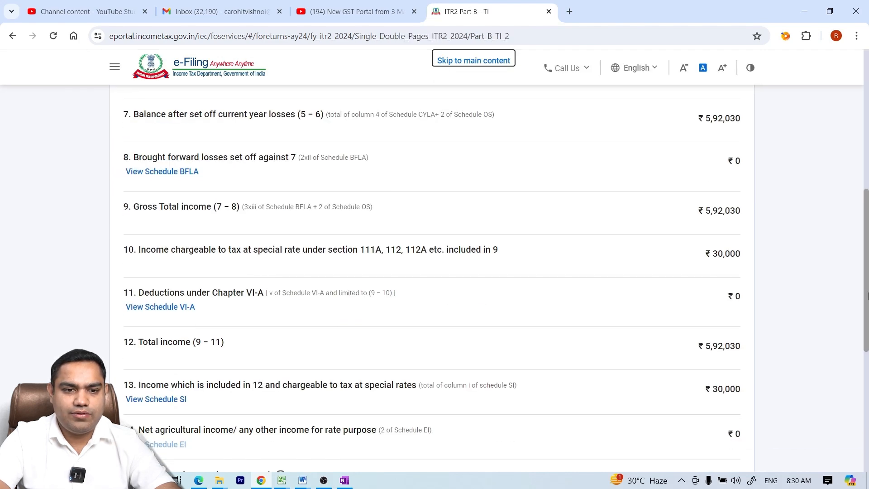
pyautogui.moveTo(866, 296); pyautogui.dragTo(866, 407)
pyautogui.click(724, 346)
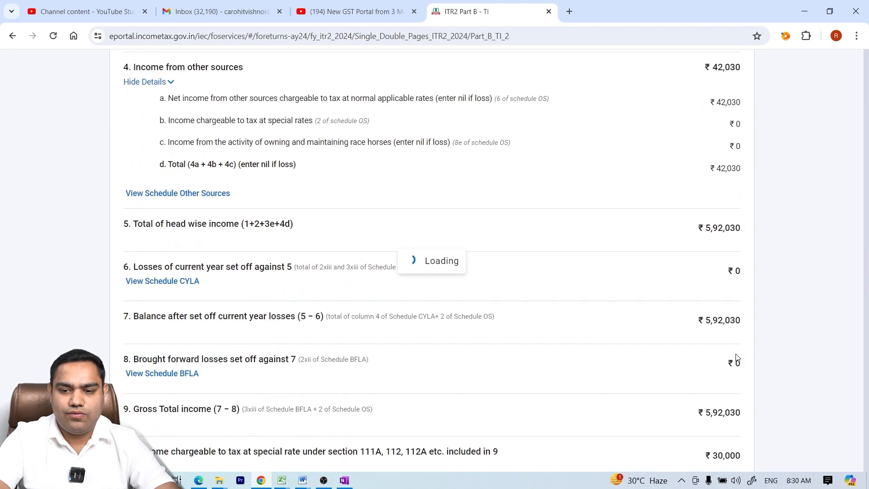
# Review the Tax Paid schedule, select the first deductor entry under TDS 2, and confirm the schedule.
pyautogui.click(867, 357)
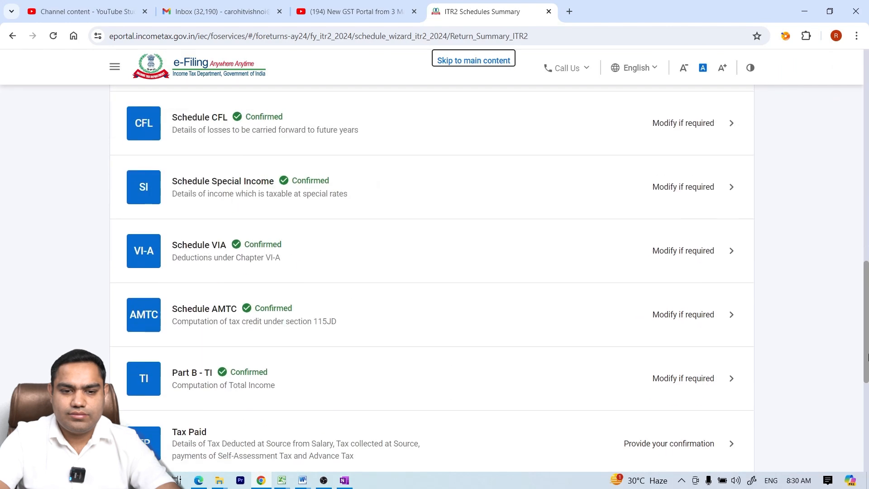
pyautogui.moveTo(867, 334); pyautogui.dragTo(867, 359)
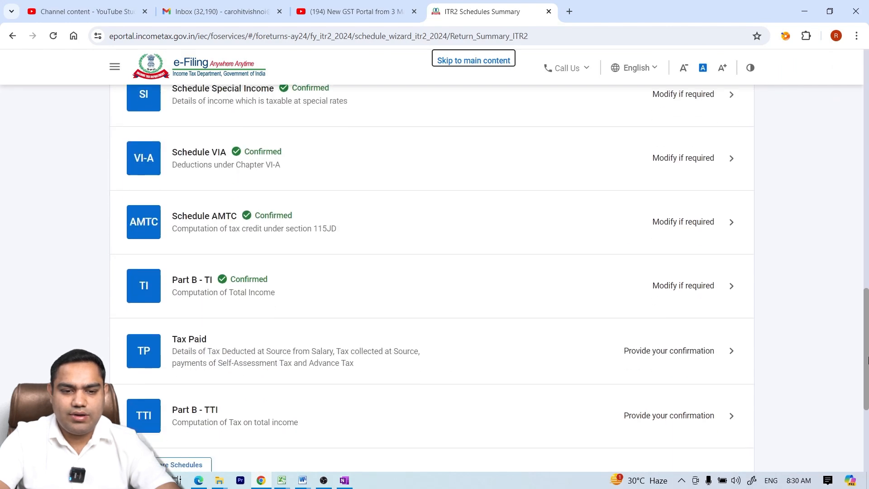
pyautogui.click(729, 355)
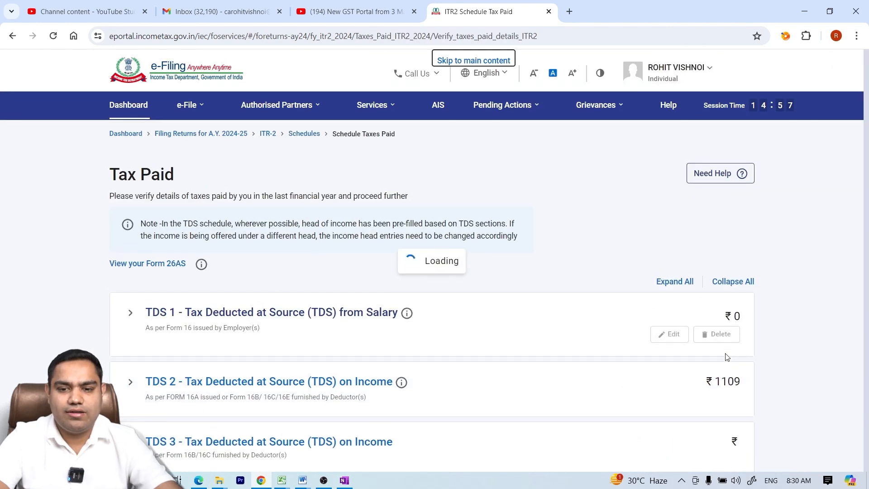
pyautogui.scroll(-3, 456, 298)
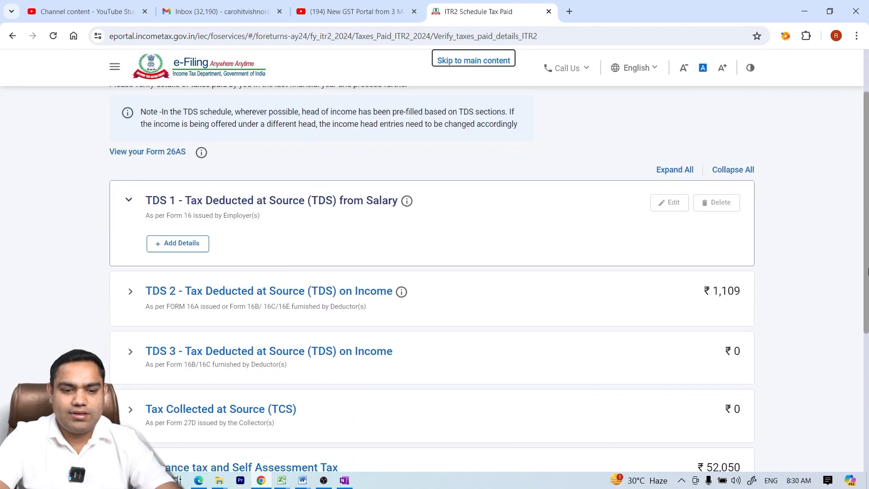
pyautogui.click(359, 276)
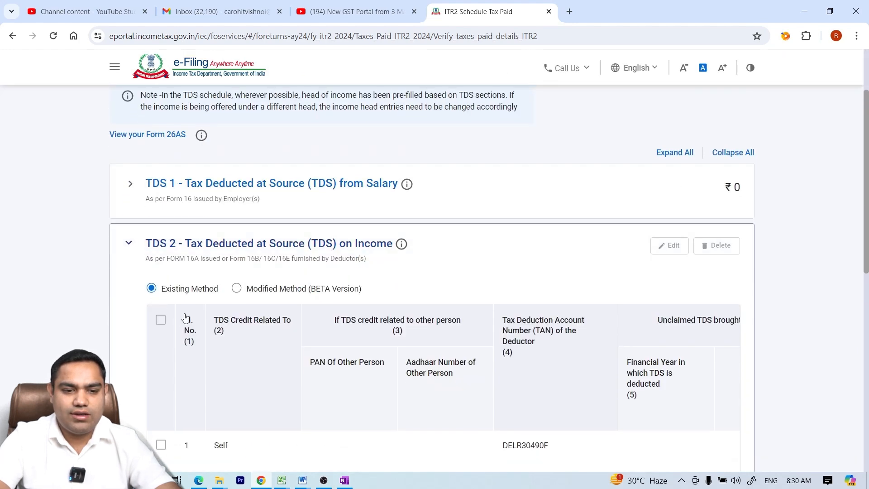
pyautogui.click(162, 445)
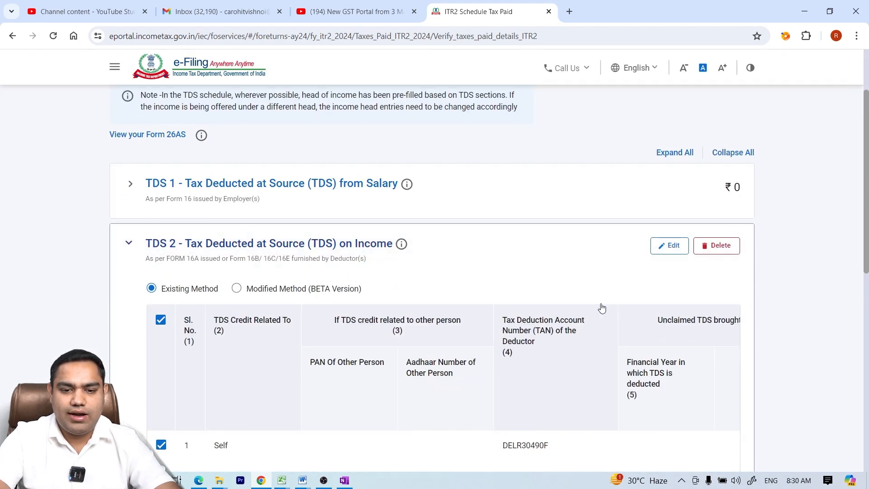
pyautogui.moveTo(867, 248); pyautogui.dragTo(867, 407)
pyautogui.click(724, 399)
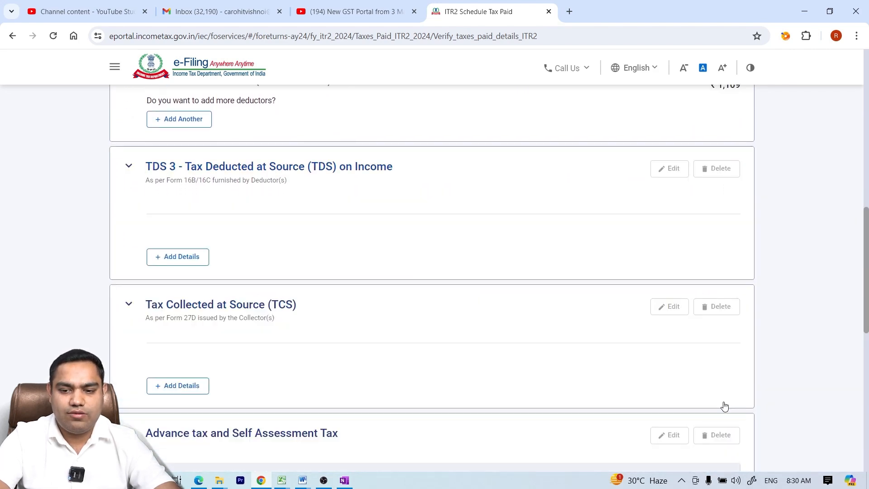
# Open Part B - TTI, review the computation of tax liability and refund, and continue to the return preview.
pyautogui.click(865, 390)
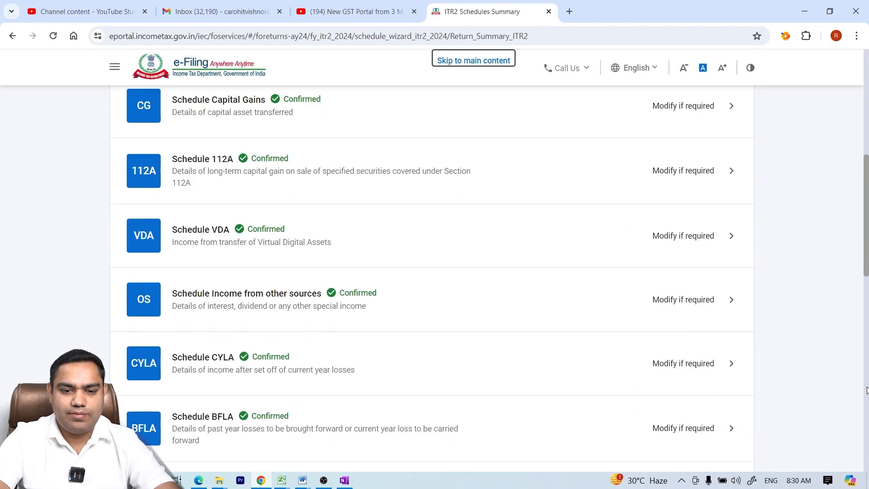
pyautogui.click(866, 400)
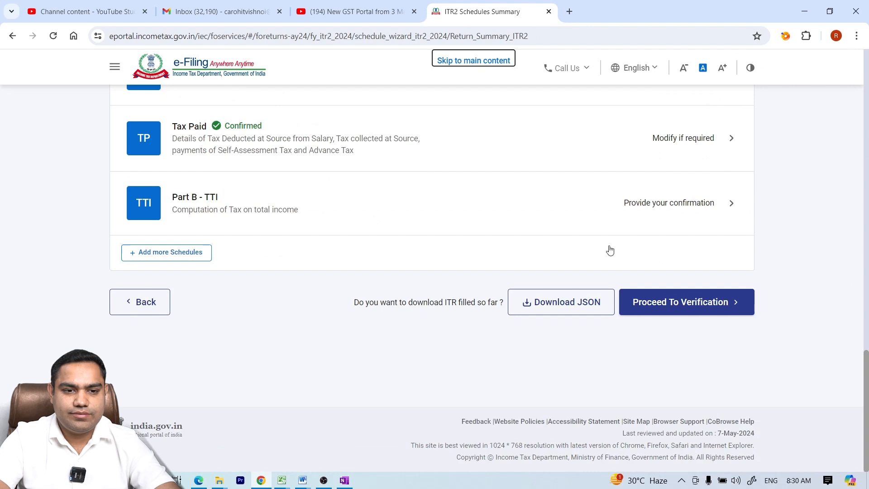
pyautogui.click(715, 203)
pyautogui.click(866, 296)
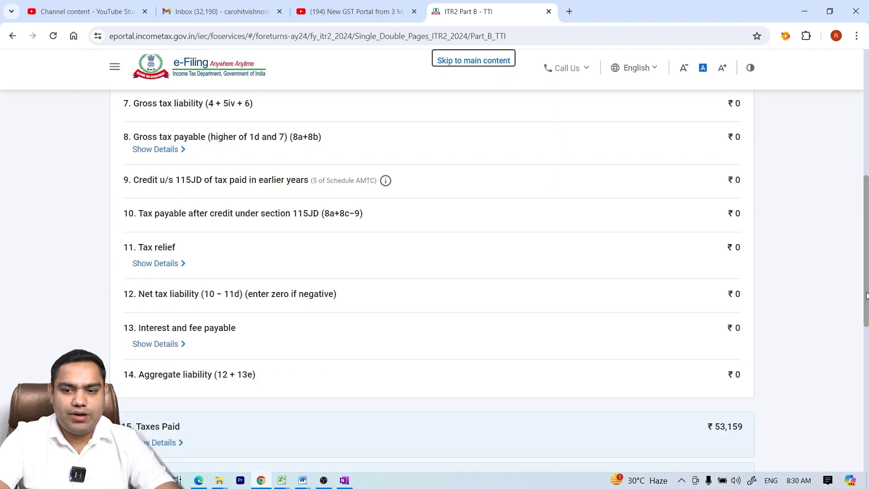
pyautogui.moveTo(866, 277); pyautogui.dragTo(866, 400)
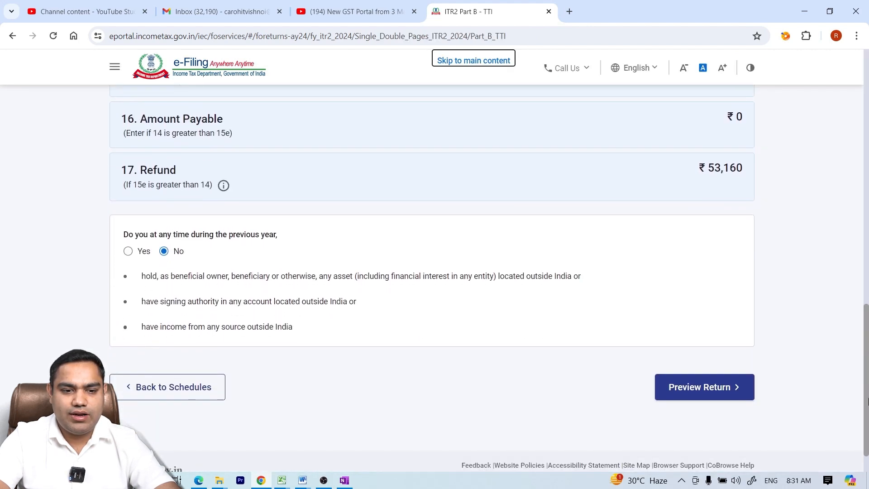
pyautogui.click(708, 391)
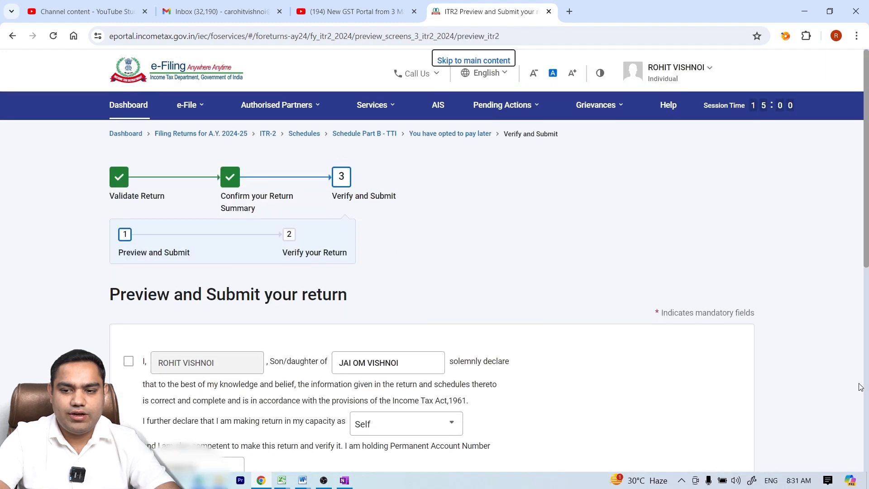
# Accept the self-declaration for the return and proceed to its preview, leaving the Tax Return Preparer details blank.
pyautogui.click(128, 360)
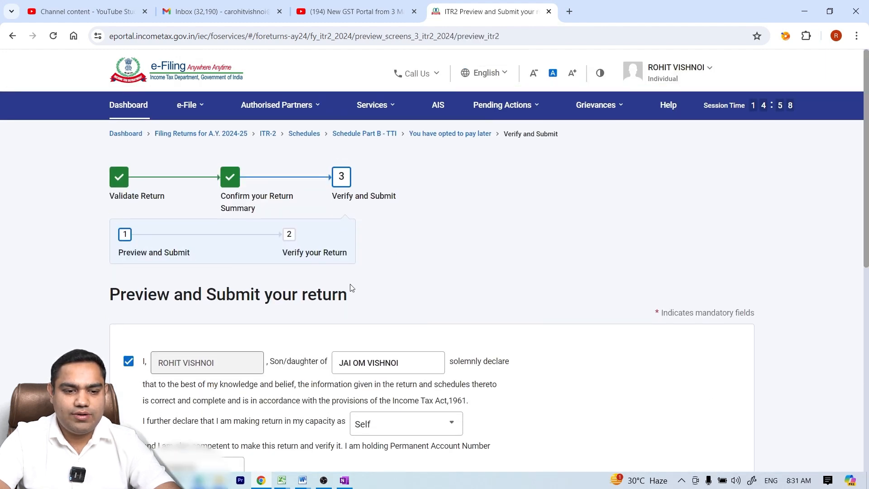
pyautogui.scroll(-6, 864, 235)
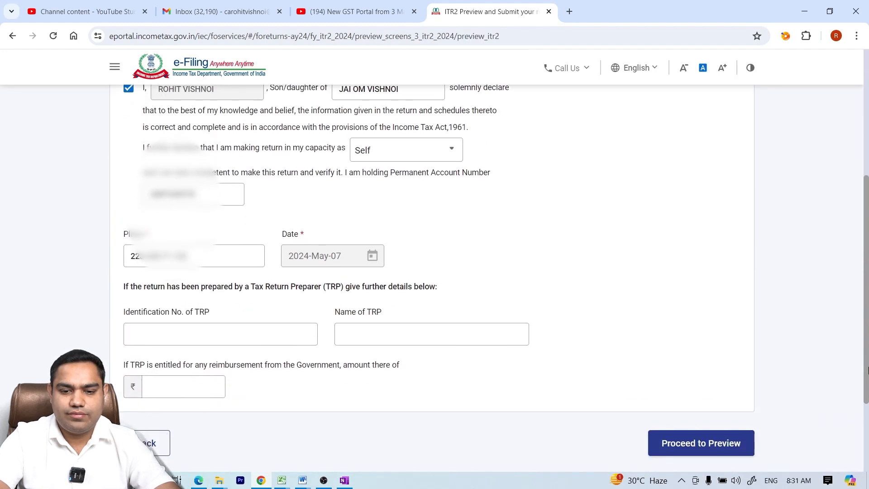
pyautogui.click(683, 432)
# Review the previewed ITR-2 form through to its end and submit the return for validation.
pyautogui.click(868, 348)
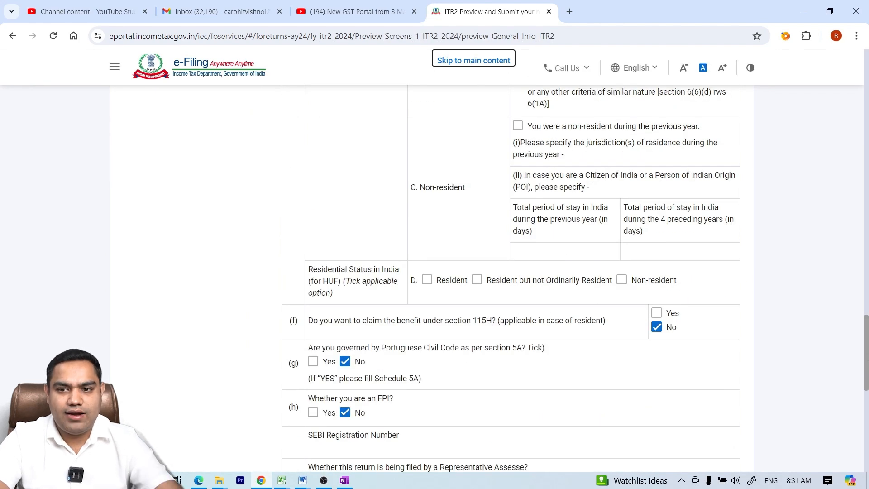
pyautogui.scroll(-3, 867, 393)
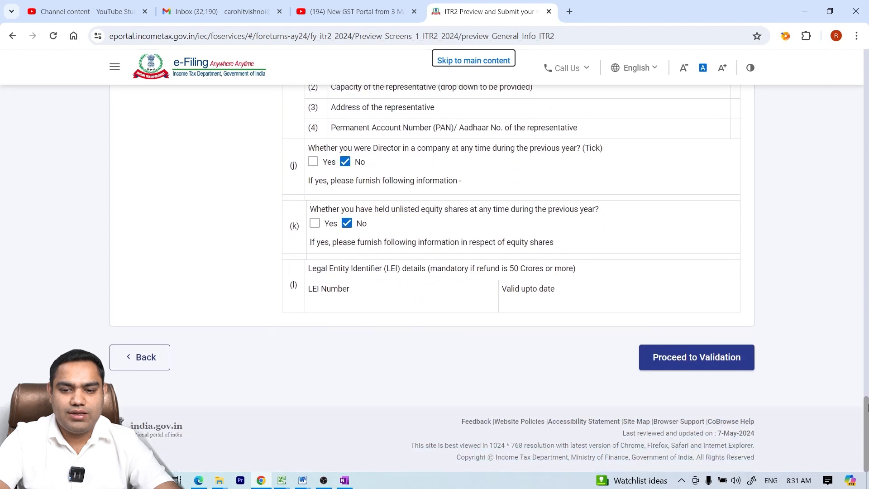
pyautogui.click(738, 362)
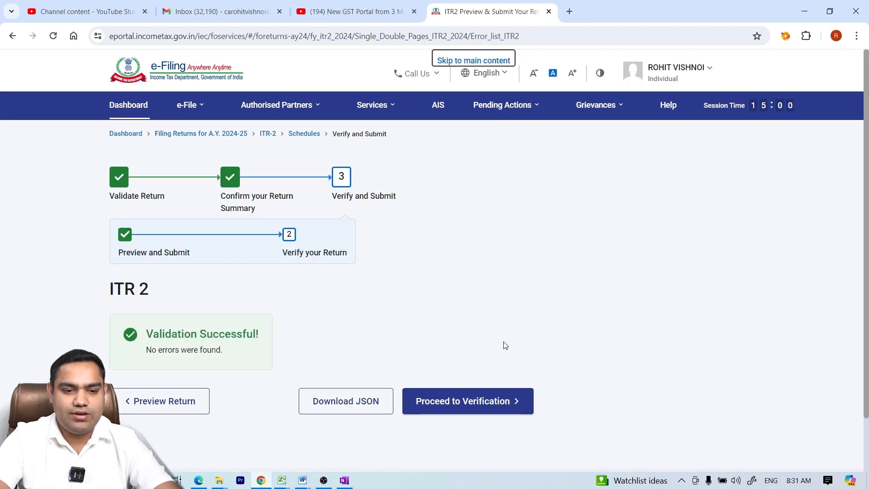